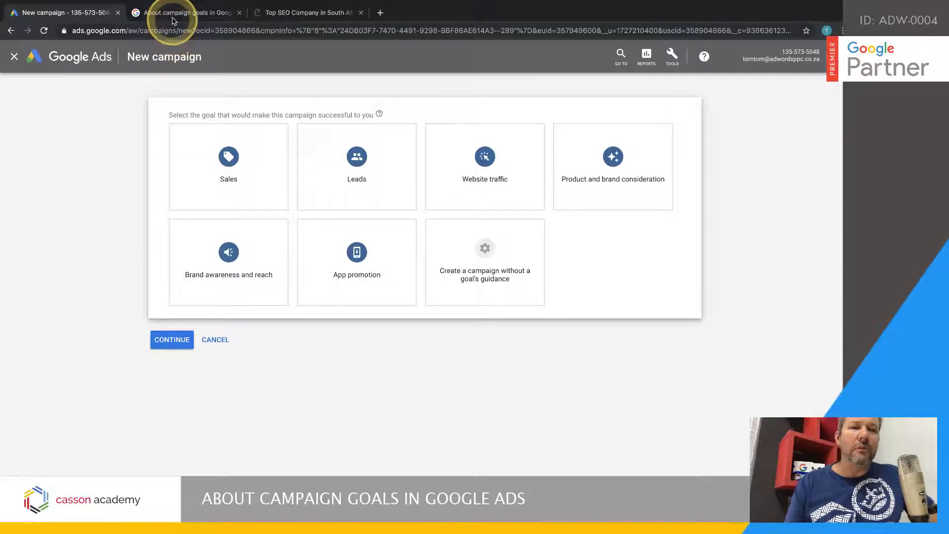
Open the help article on campaign goals and review the Sales goal under Goals for Search campaigns
scroll(157, 299, down, 3)
scroll(157, 299, down, 10)
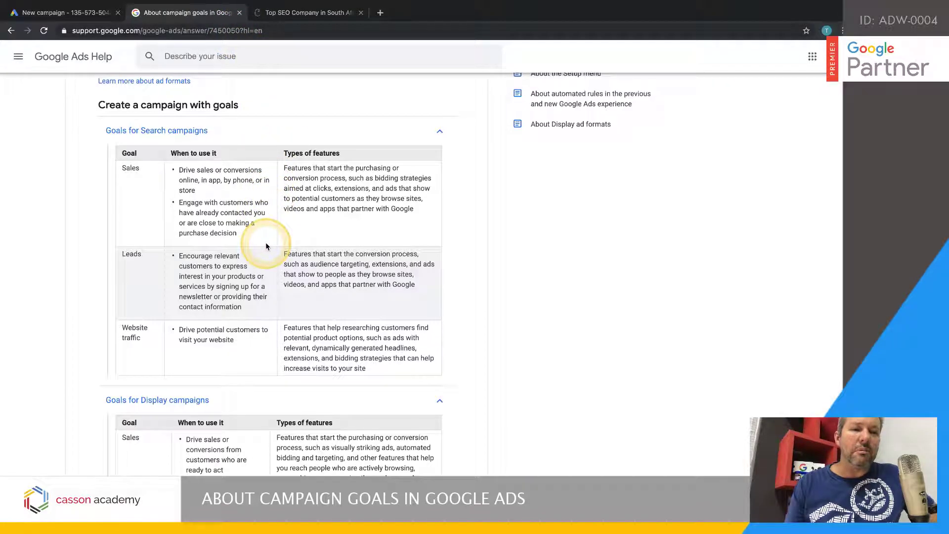
scroll(266, 246, down, 2)
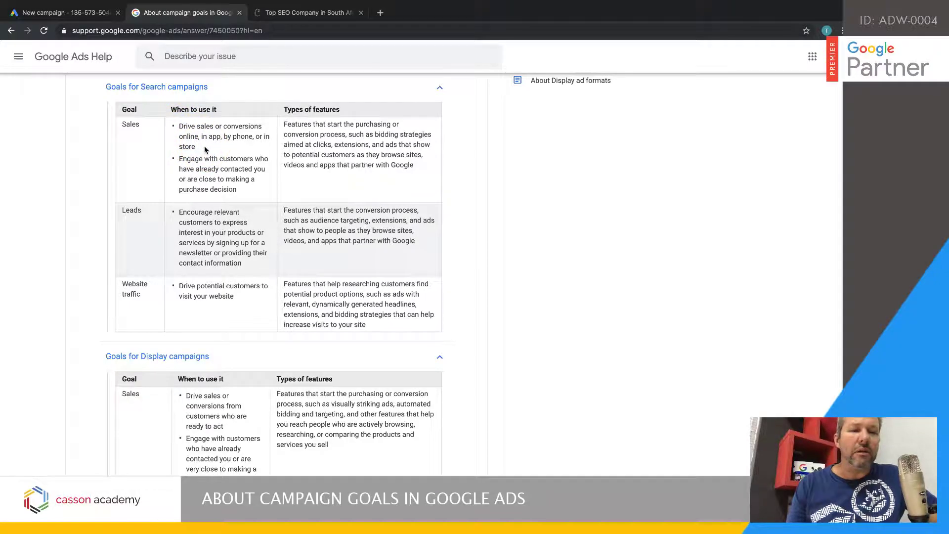
scroll(205, 150, down, 1)
scroll(204, 147, up, 1)
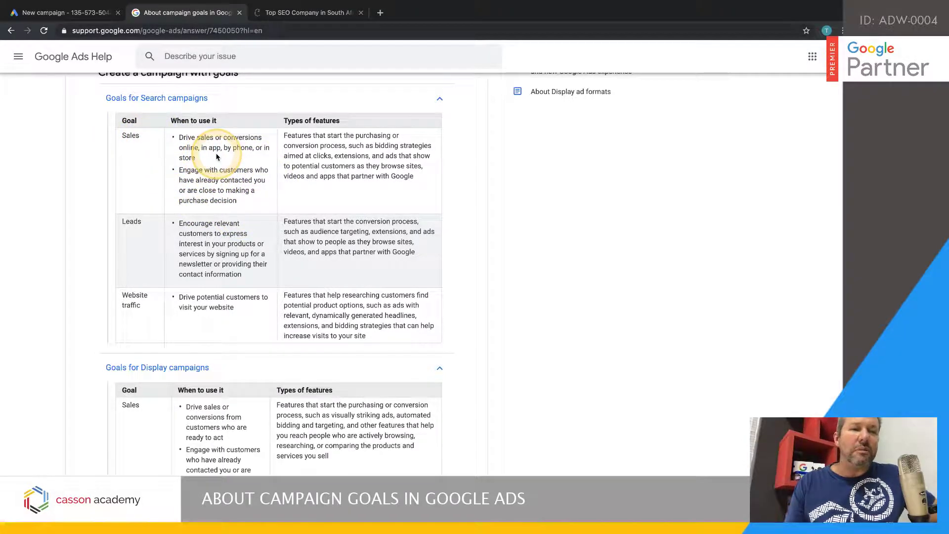
Return to the new Google Ads campaign, choose the Sales goal and Search campaign type, and select website visits
click(74, 12)
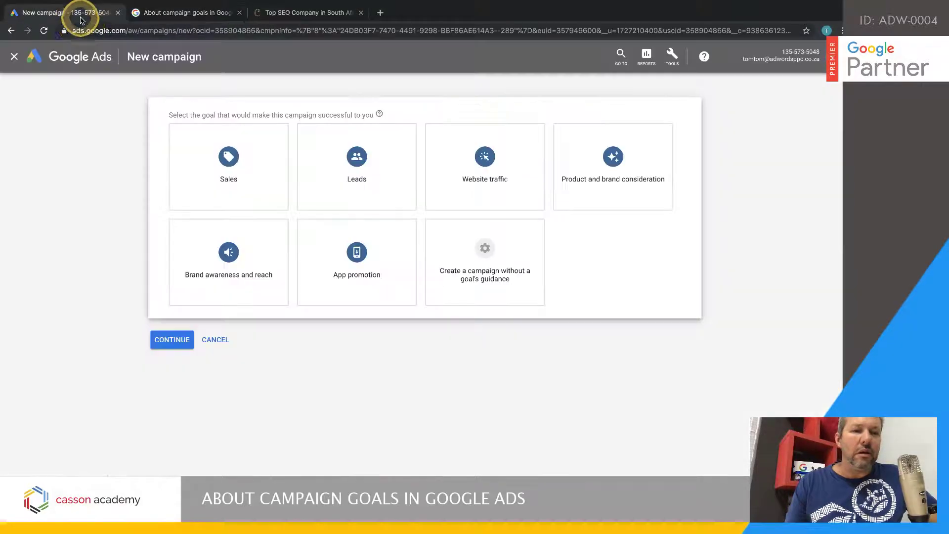
click(208, 158)
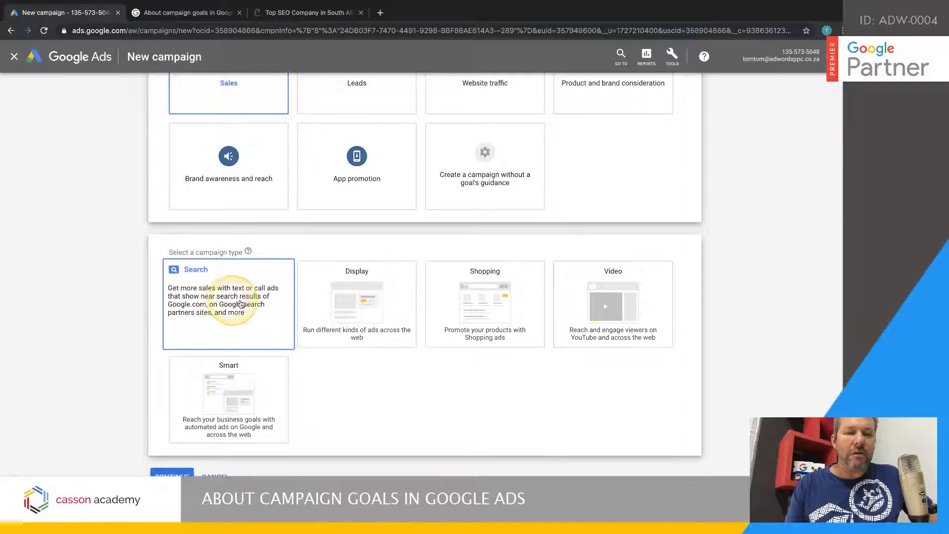
scroll(238, 321, up, 2)
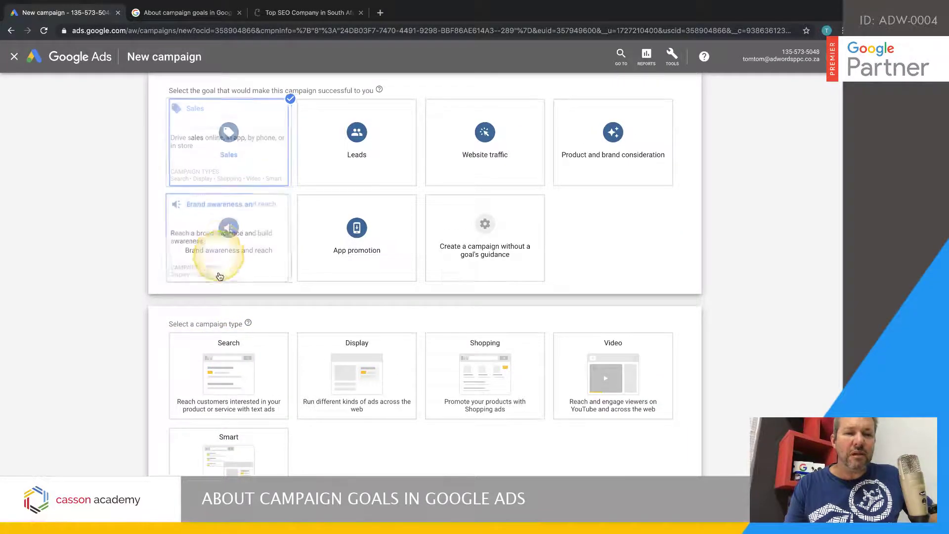
click(228, 366)
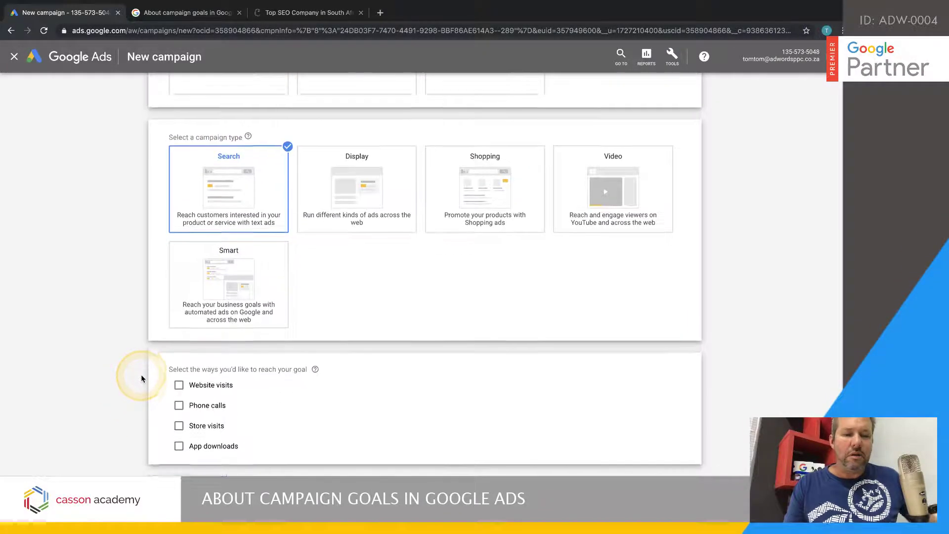
click(179, 378)
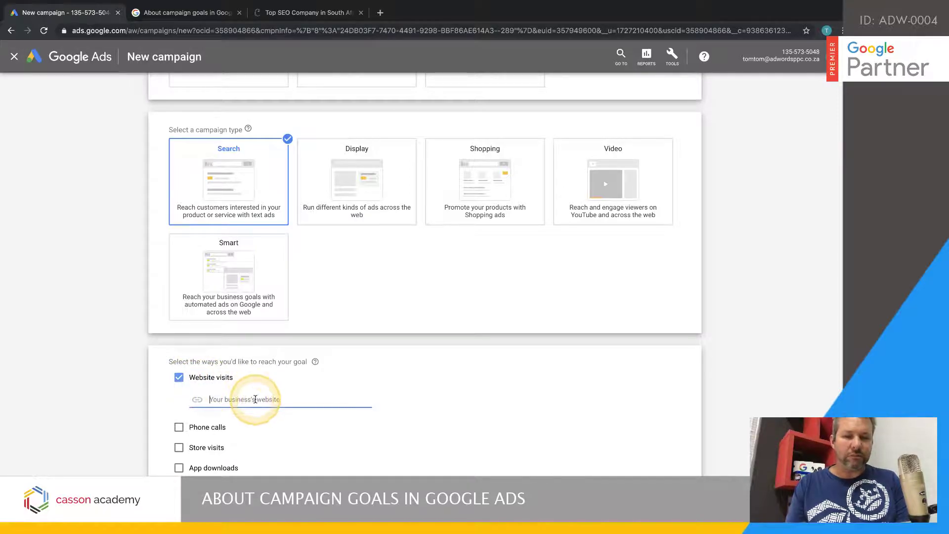
drag(322, 399, 170, 397)
key(BackSpace)
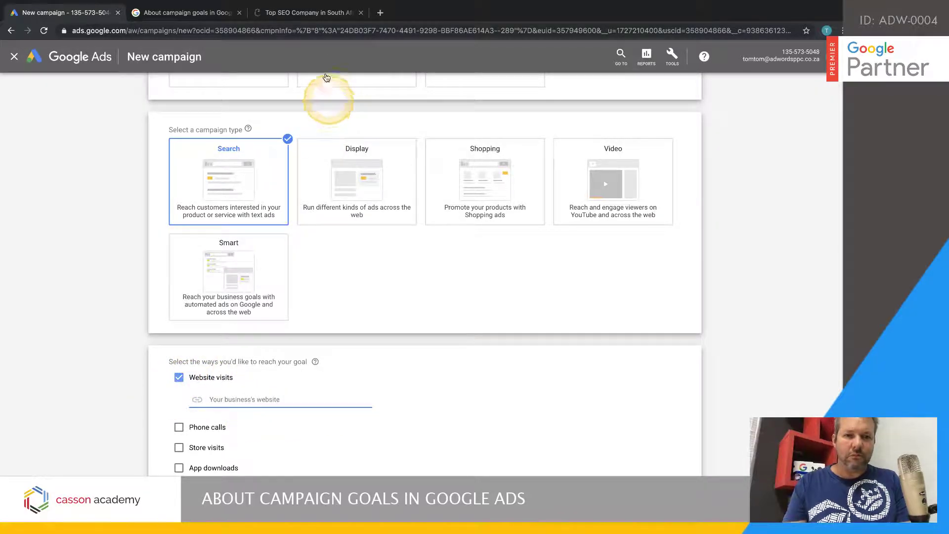
click(309, 12)
click(249, 28)
key(super+c)
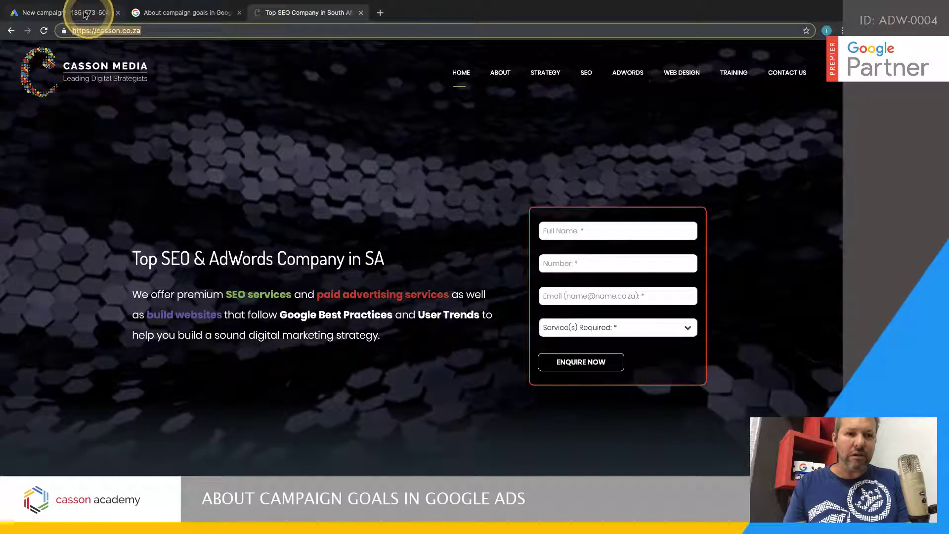
click(67, 13)
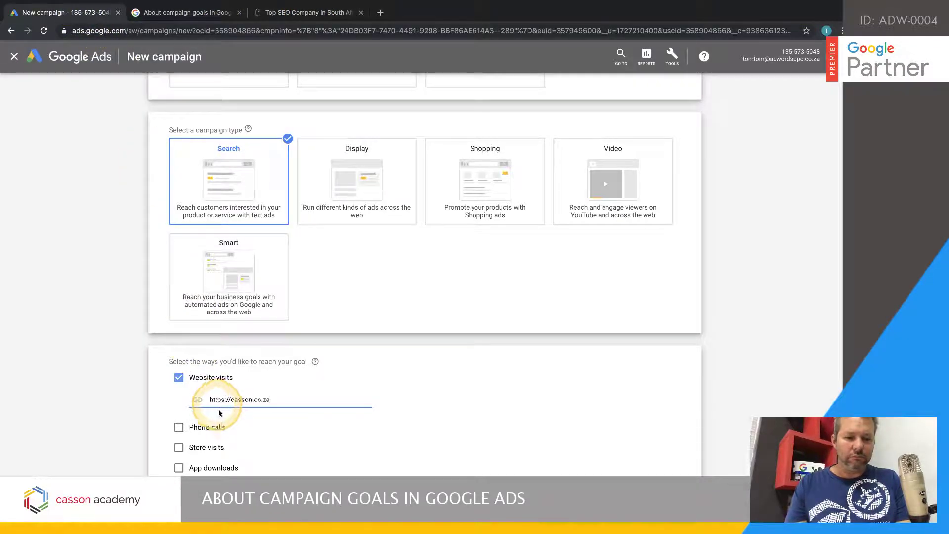
click(203, 502)
Examine the Sales search campaign's settings, covering networks, locations, languages, audiences, budget and bidding
scroll(254, 391, down, 1)
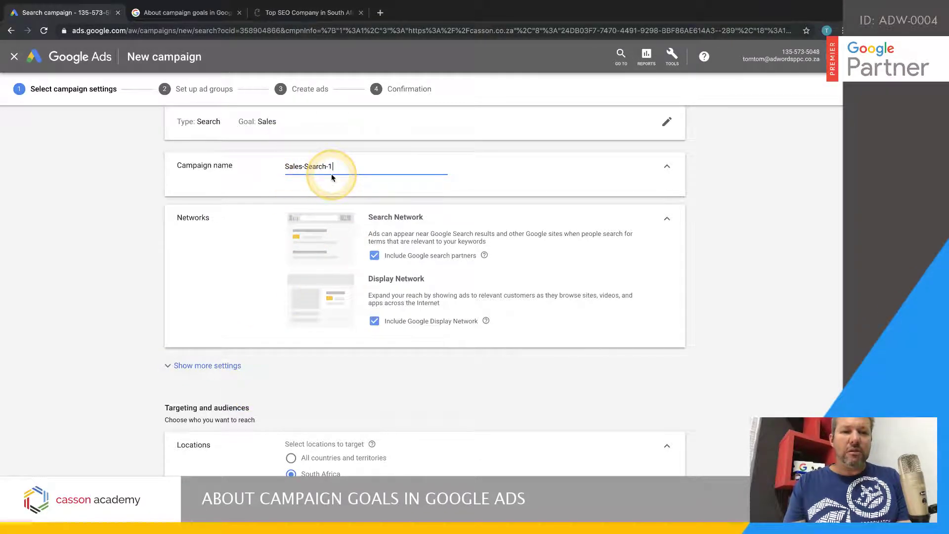
scroll(331, 175, down, 5)
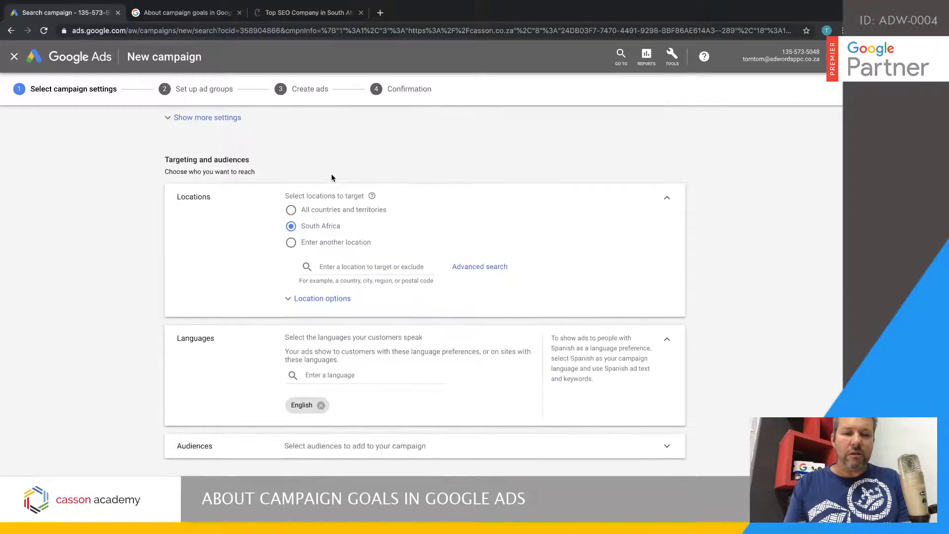
scroll(331, 174, up, 5)
click(342, 278)
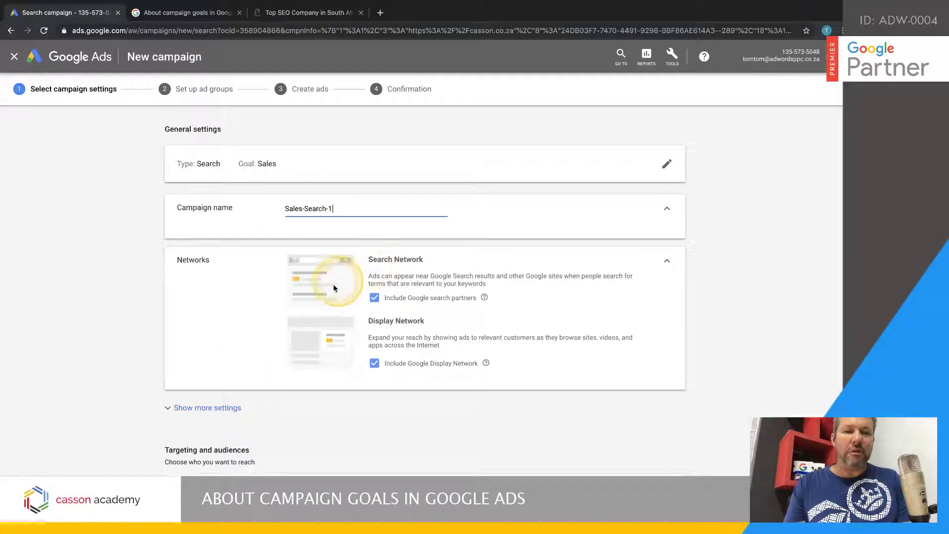
scroll(285, 316, down, 1)
scroll(284, 316, down, 10)
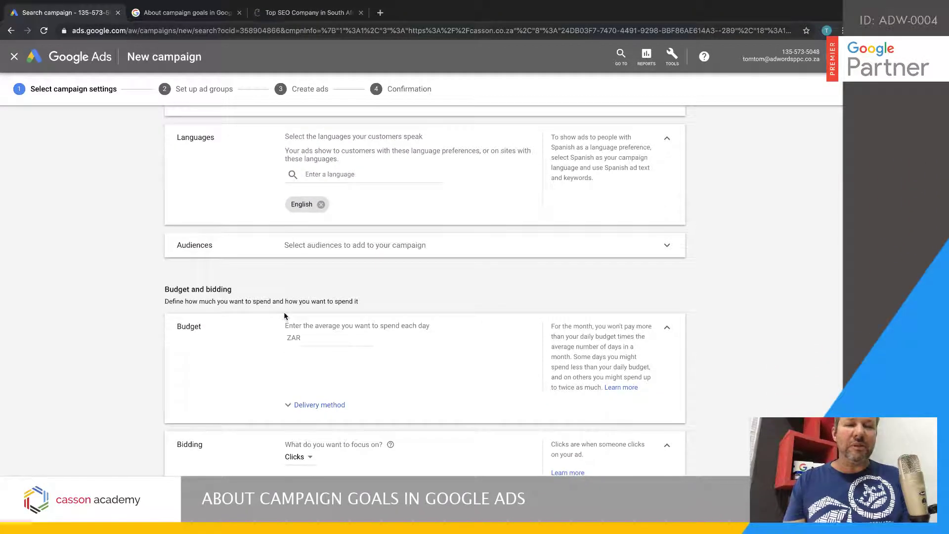
scroll(285, 317, down, 3)
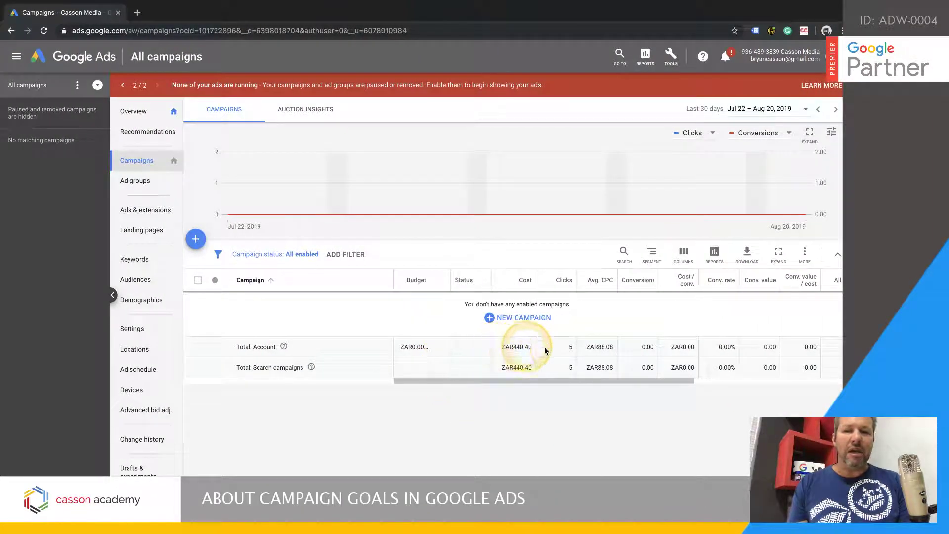
Start a new campaign in the Casson Media account with the Sales goal and Search campaign type
click(534, 318)
click(535, 350)
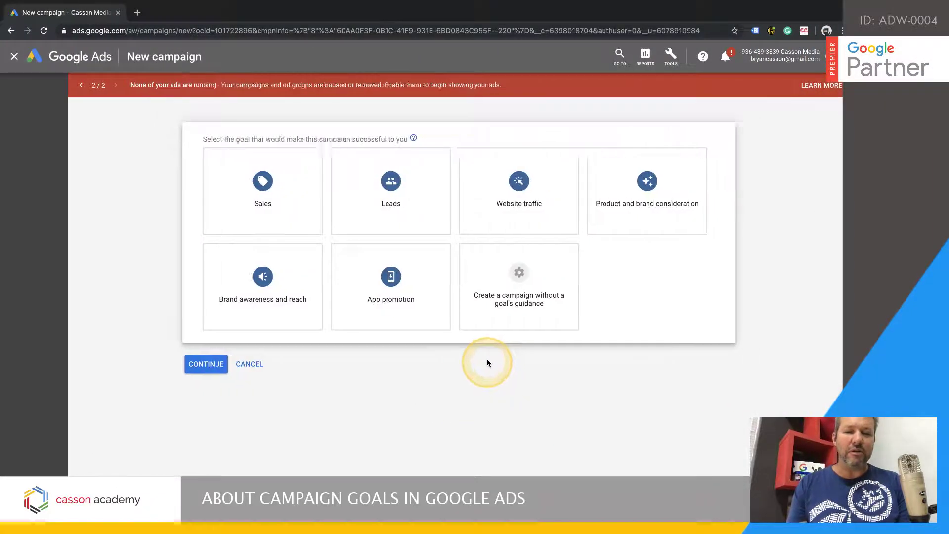
click(232, 206)
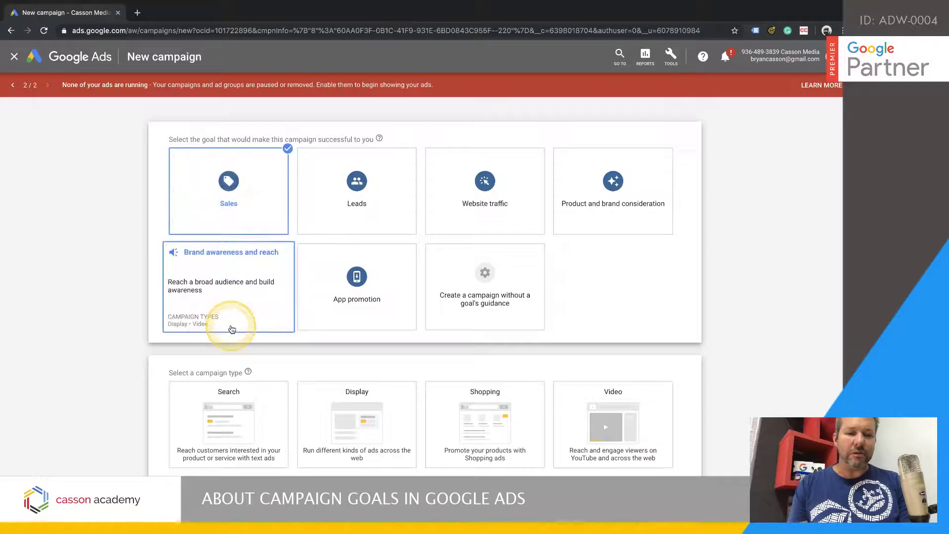
click(223, 408)
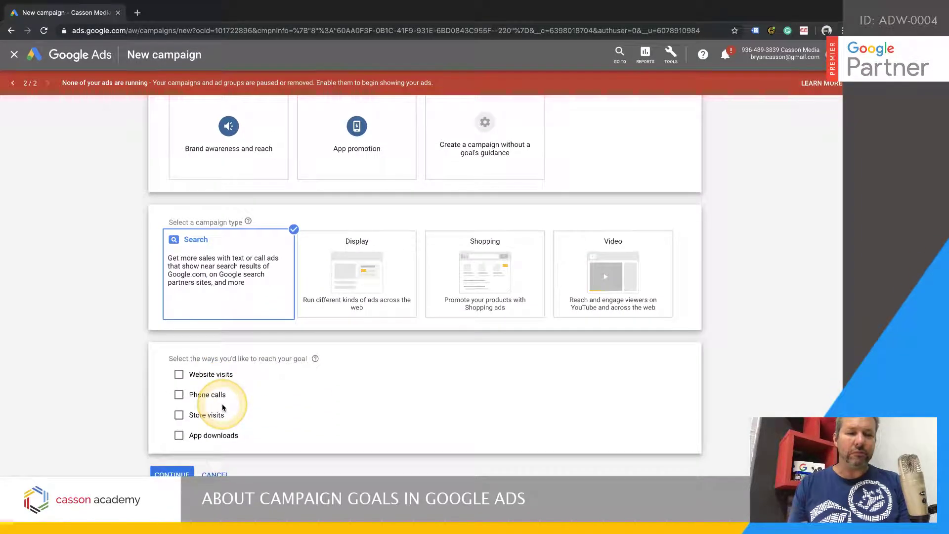
click(179, 377)
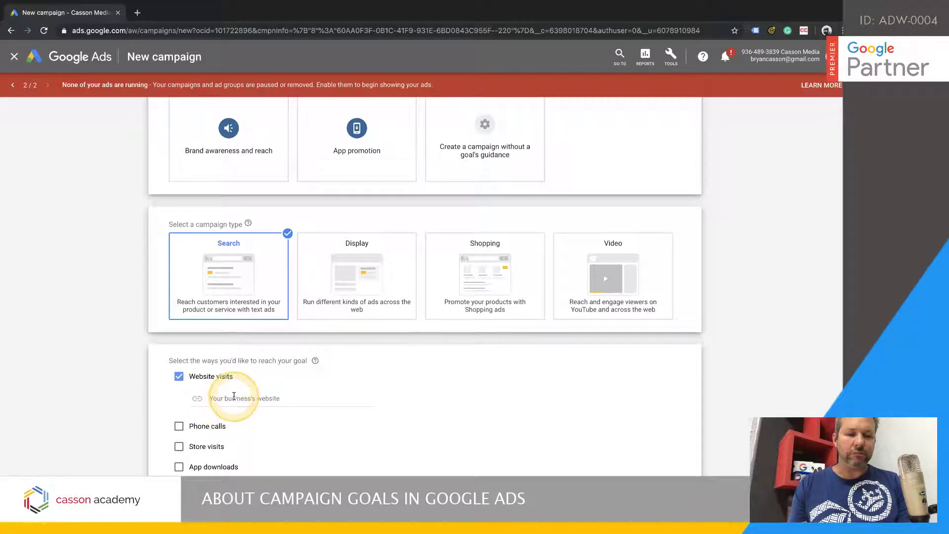
key(super+v)
click(307, 468)
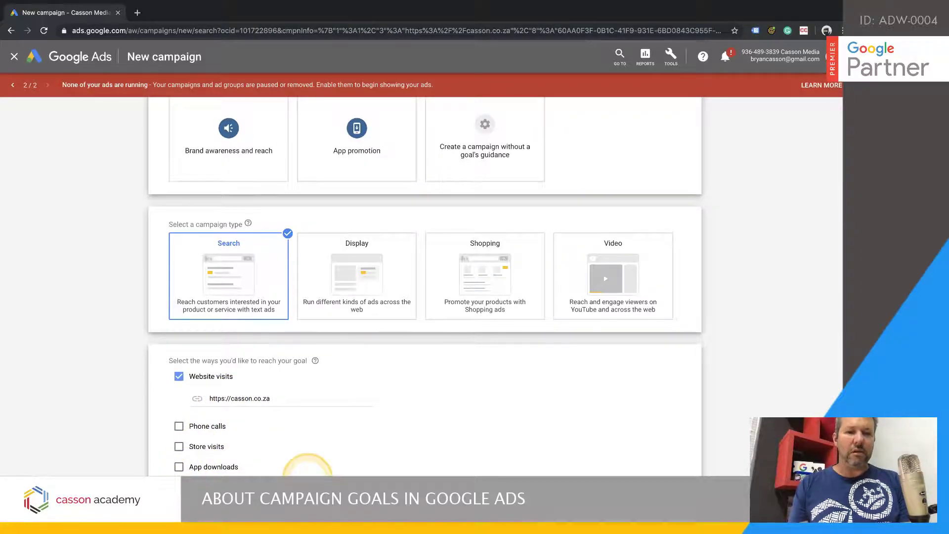
scroll(370, 353, down, 10)
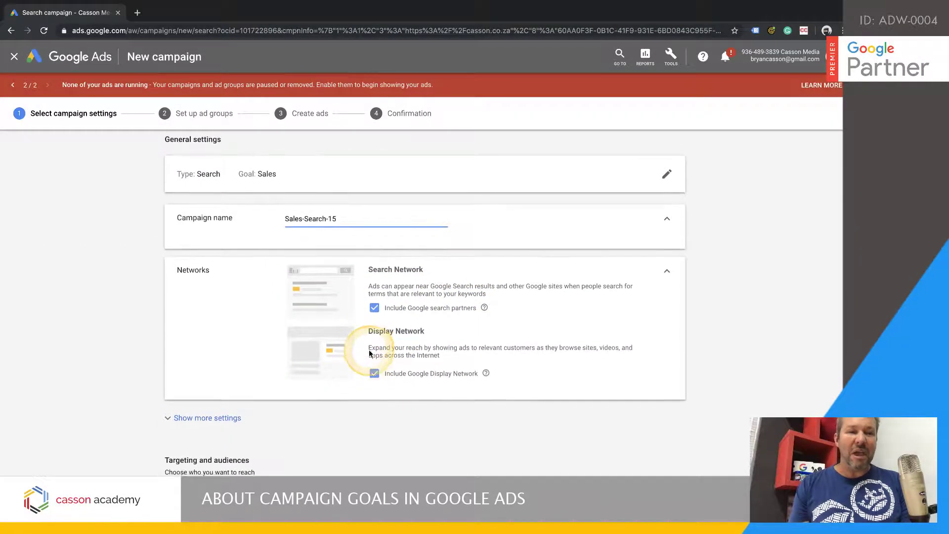
scroll(369, 353, down, 3)
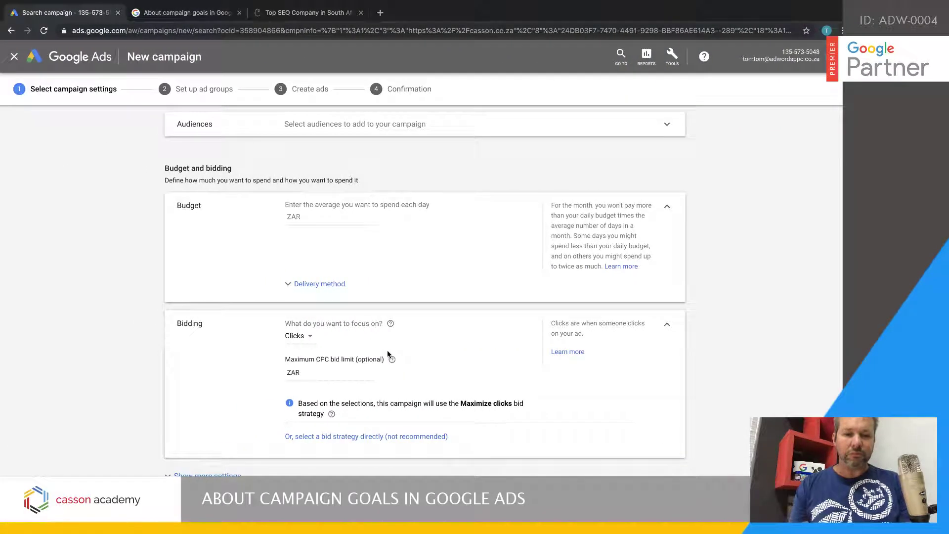
Check the bidding and ad extension settings in the first account's Sales campaign, and leave the campaign without saving
scroll(388, 349, down, 3)
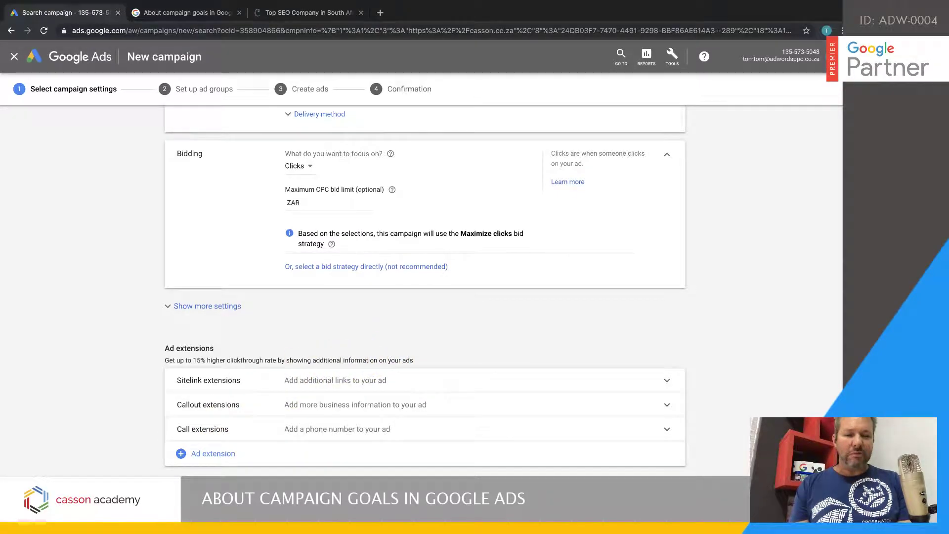
key(alt+Left)
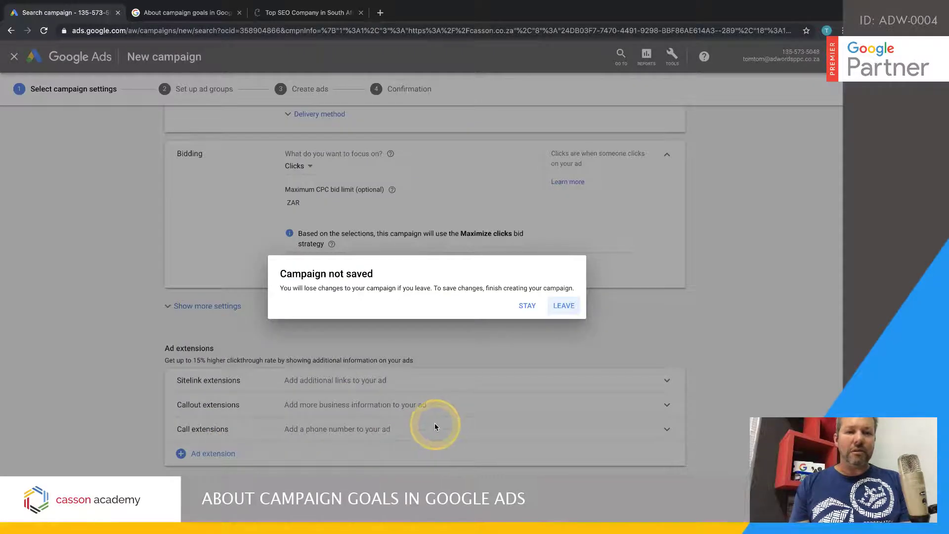
click(564, 306)
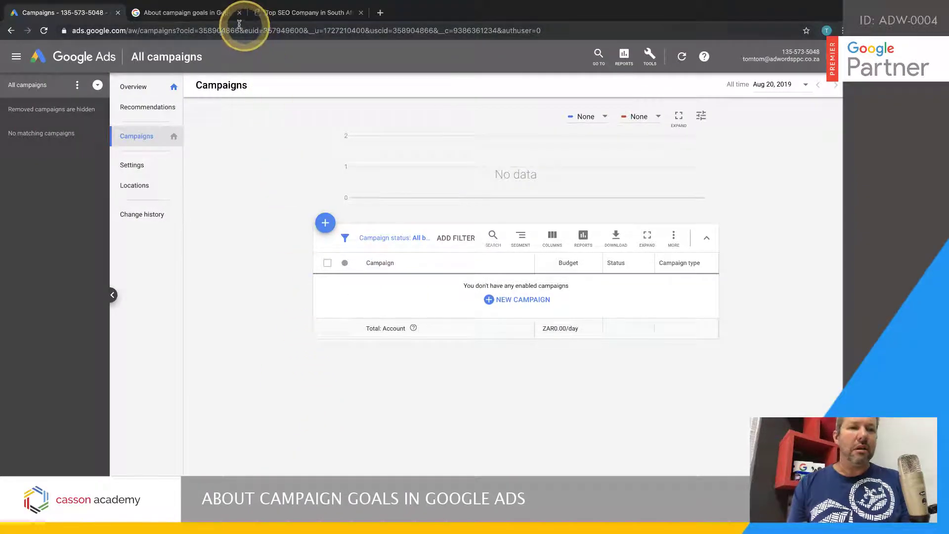
Return to the campaign goals help article and review the Leads goal for Search campaigns, highlighting the word Leads
click(182, 12)
scroll(183, 213, up, 1)
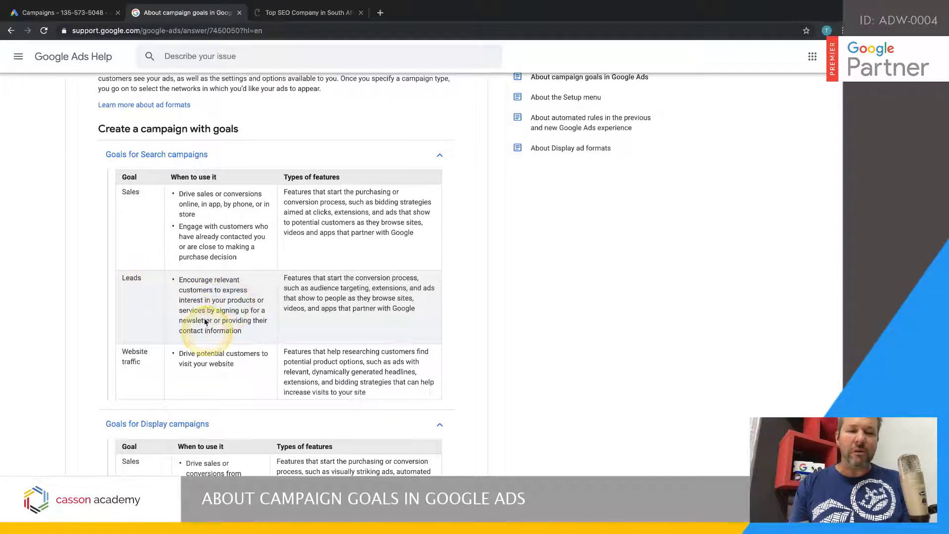
double_click(129, 278)
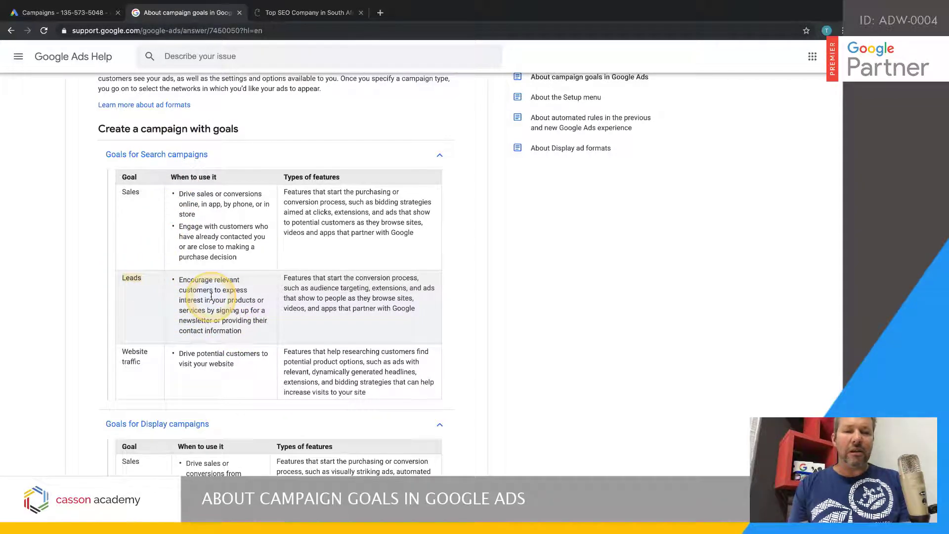
scroll(211, 295, down, 1)
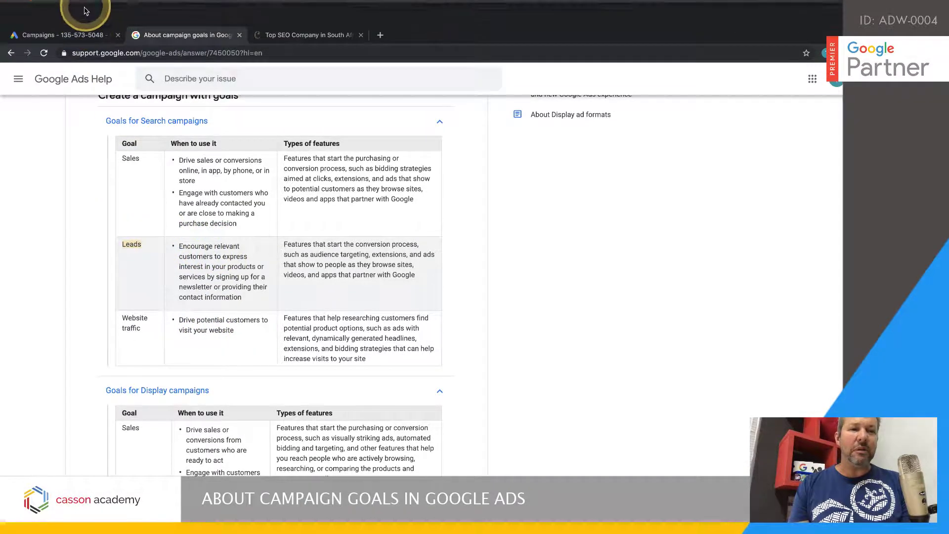
Switch back to Google Ads and start a new campaign with the Leads goal and Search campaign type
click(74, 13)
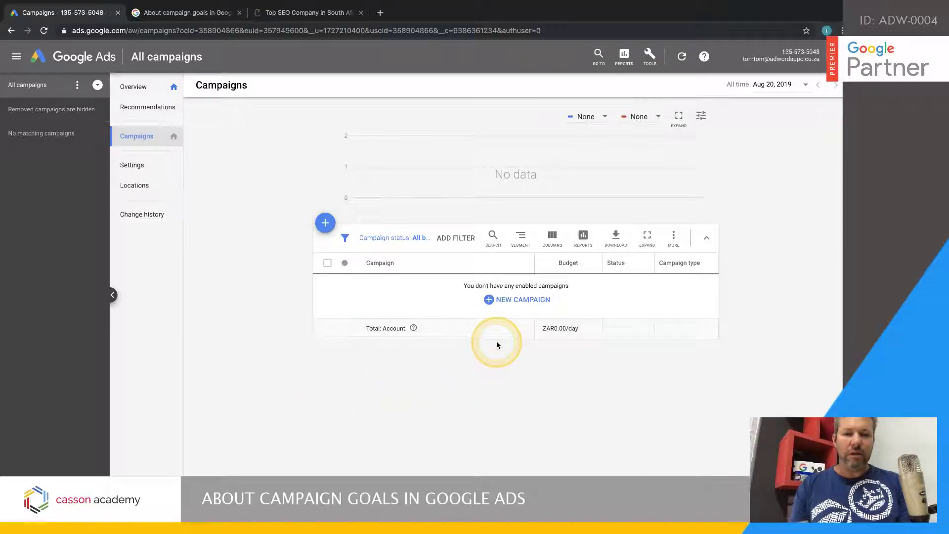
click(522, 311)
click(544, 331)
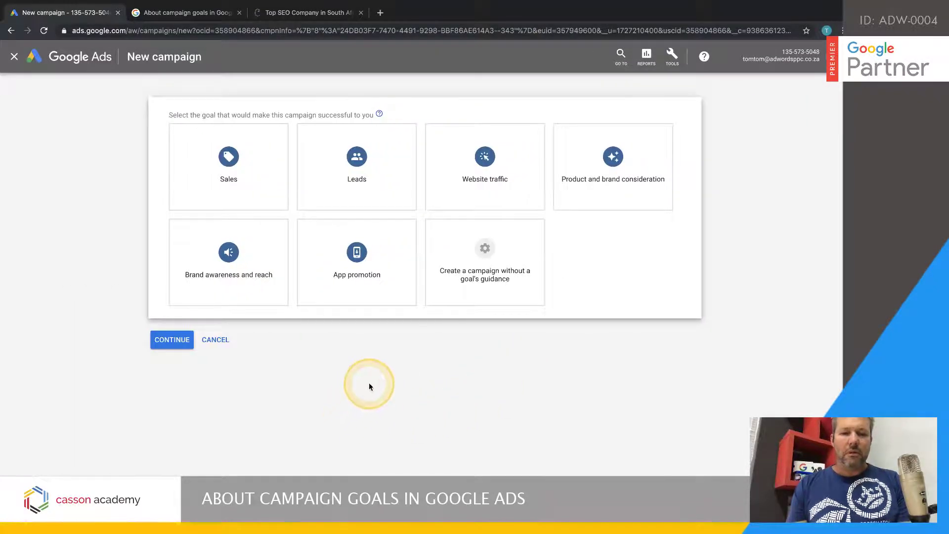
click(357, 171)
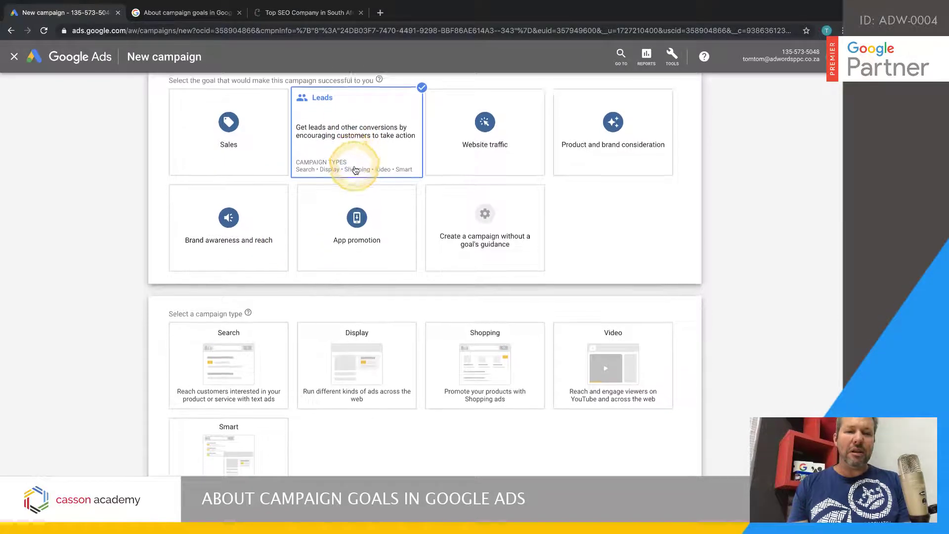
click(225, 346)
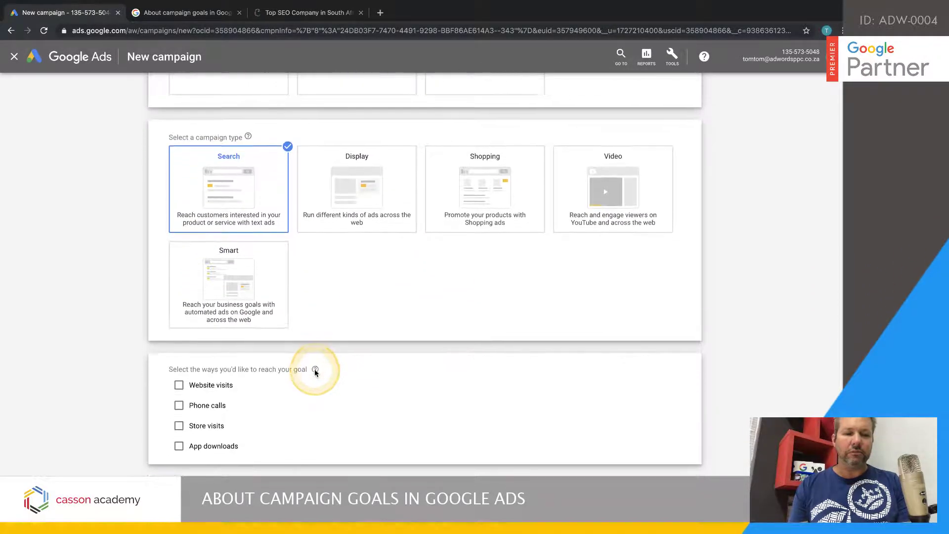
click(178, 377)
click(231, 399)
text(https://casson.co.za)
scroll(232, 398, down, 1)
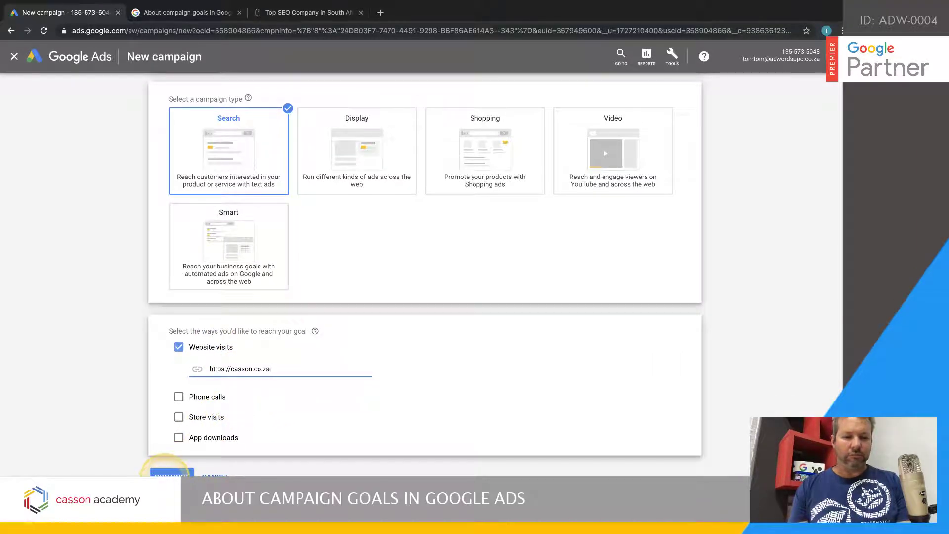
click(185, 467)
scroll(391, 416, down, 12)
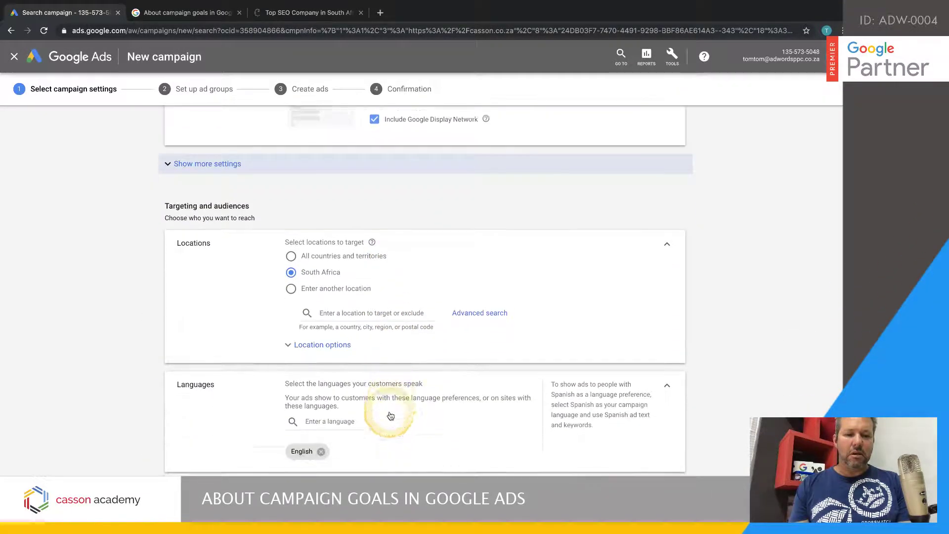
Check the Leads campaign's budget, bidding and ad extension settings, and leave the campaign without saving
scroll(390, 414, down, 2)
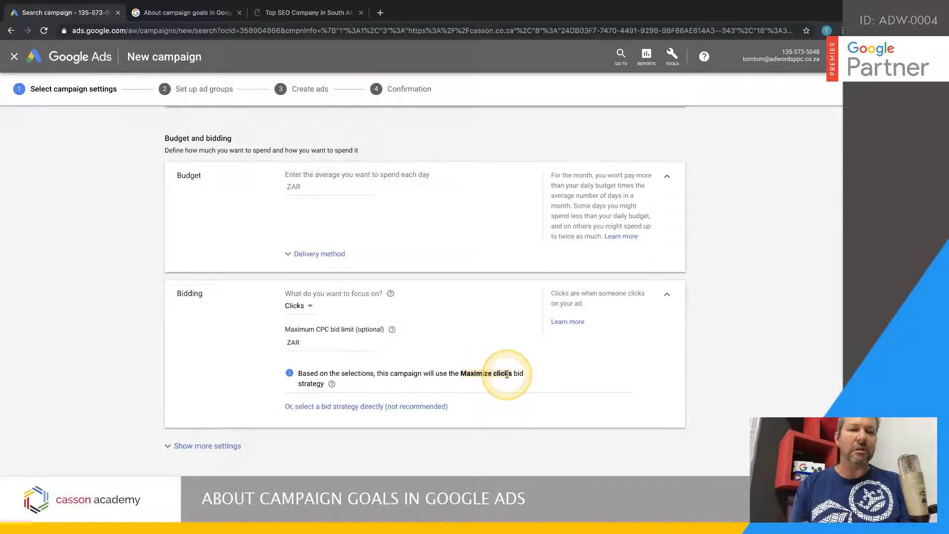
scroll(508, 373, down, 3)
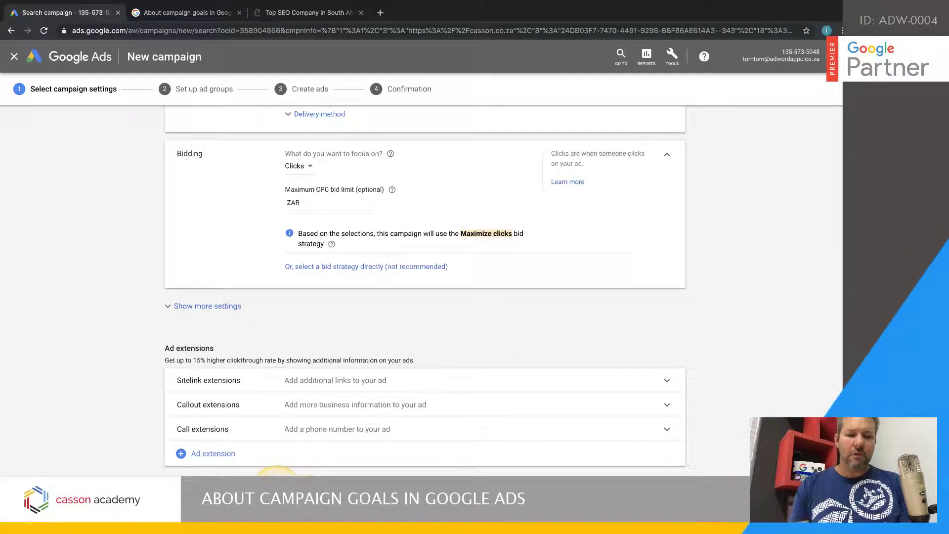
click(280, 489)
click(564, 305)
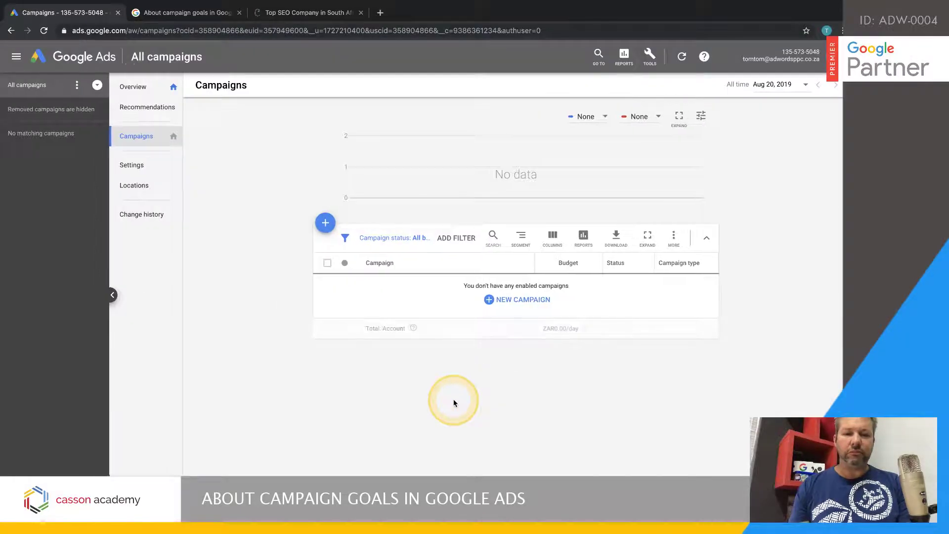
Return to the campaign goals help article and review the Website traffic goal for Search campaigns, highlighting its name
click(183, 13)
scroll(218, 247, down, 2)
scroll(218, 247, up, 1)
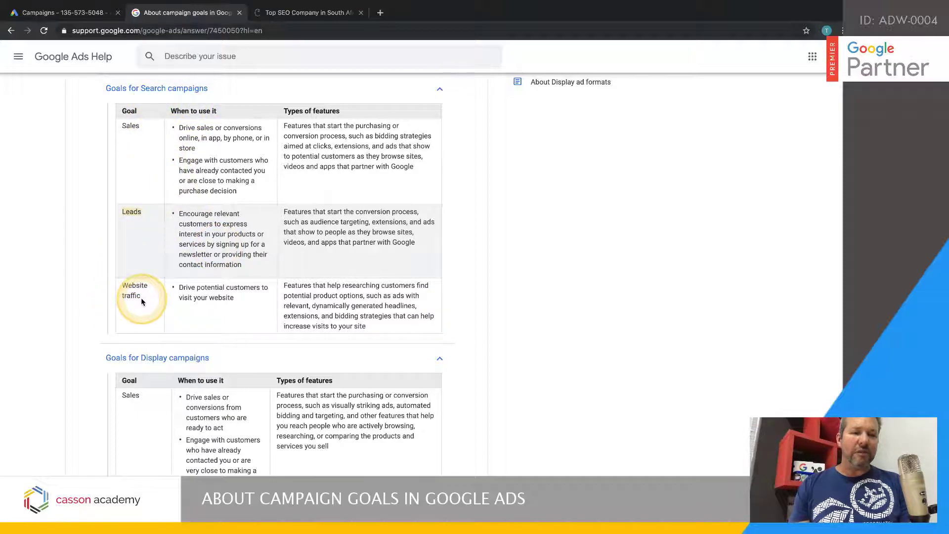
triple_click(121, 287)
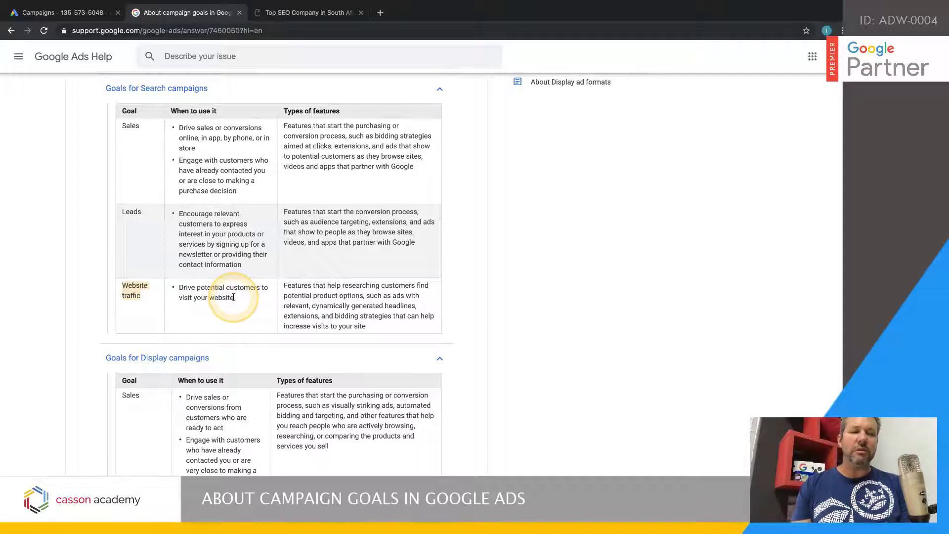
scroll(234, 296, up, 1)
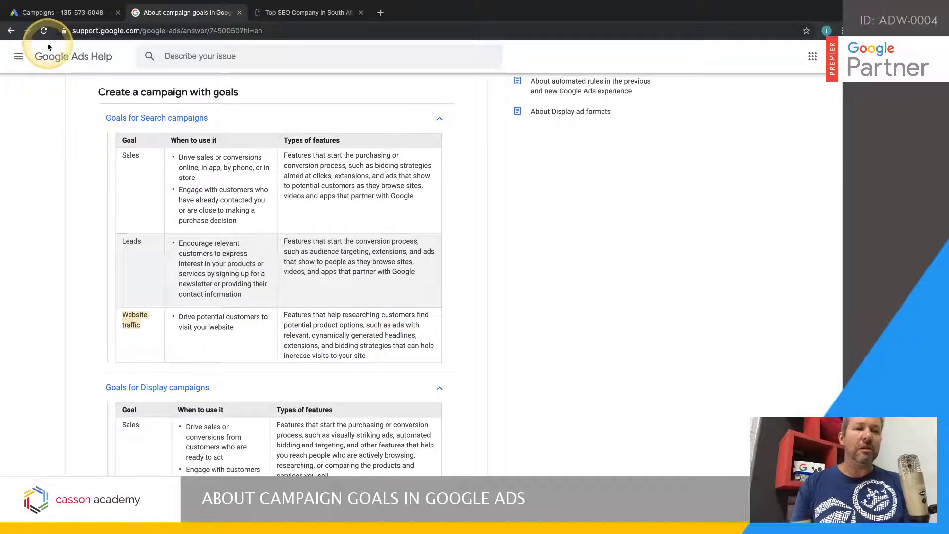
click(54, 12)
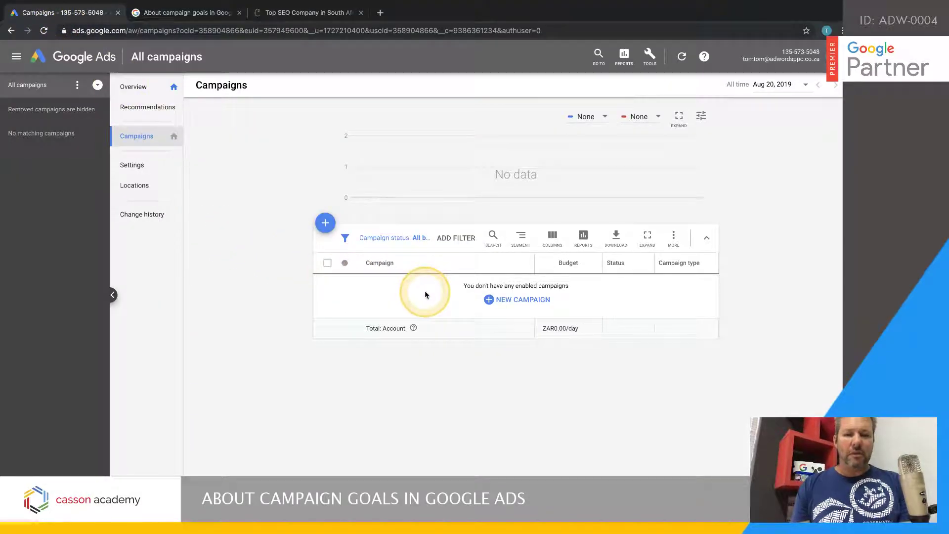
click(517, 300)
click(529, 333)
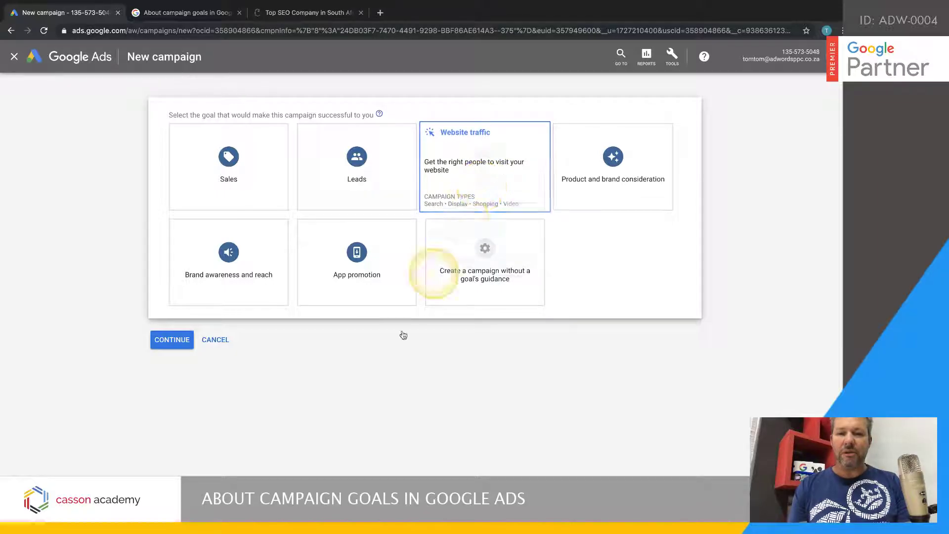
click(488, 166)
click(247, 394)
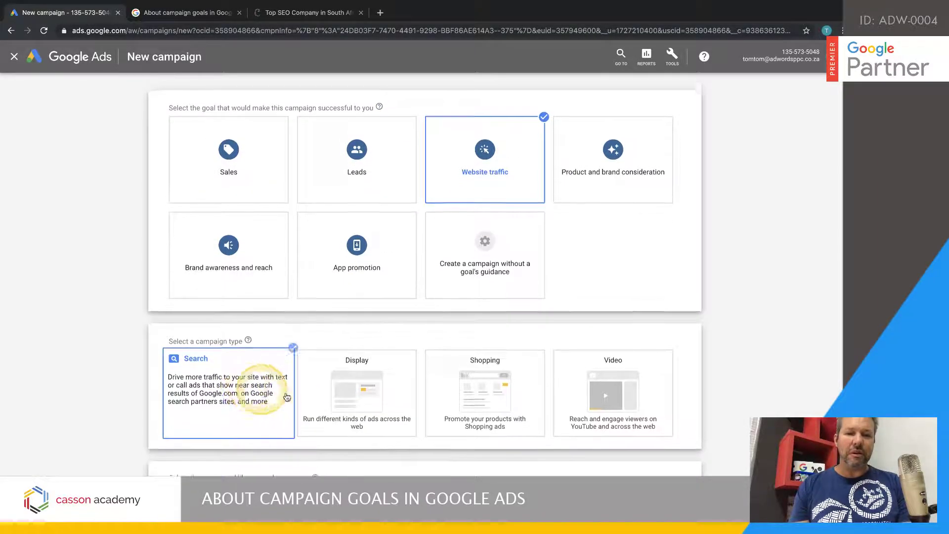
click(270, 427)
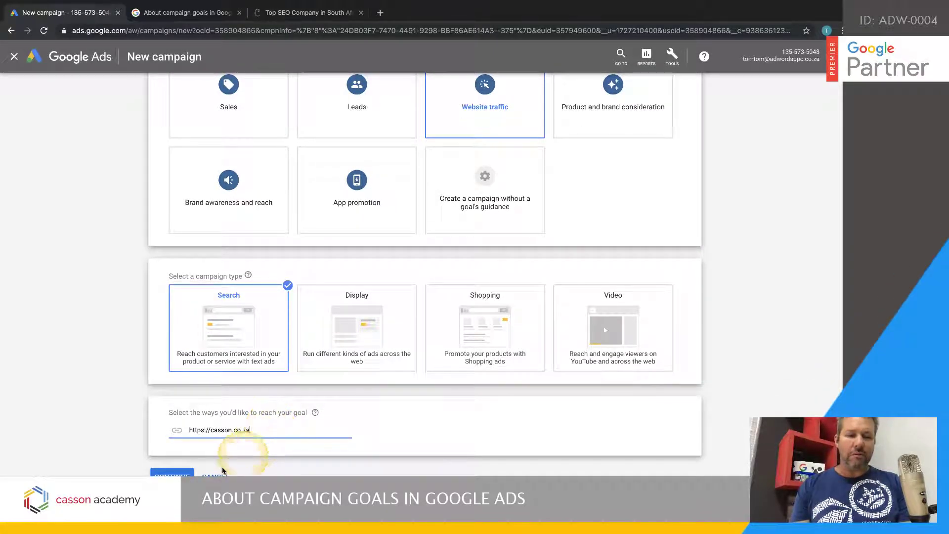
click(159, 474)
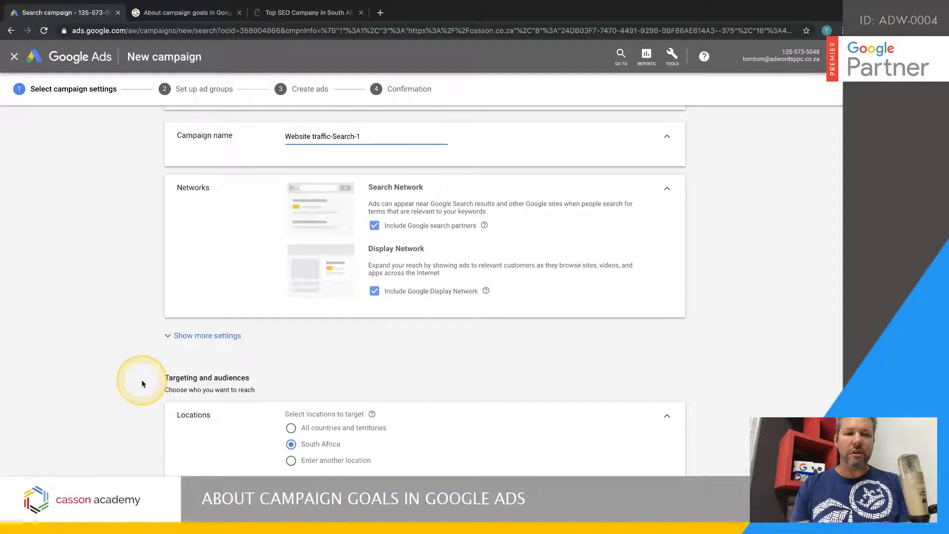
Review the Website traffic campaign's bidding and ad extensions, highlighting the Maximize clicks strategy, and leave the campaign without saving
scroll(320, 287, down, 8)
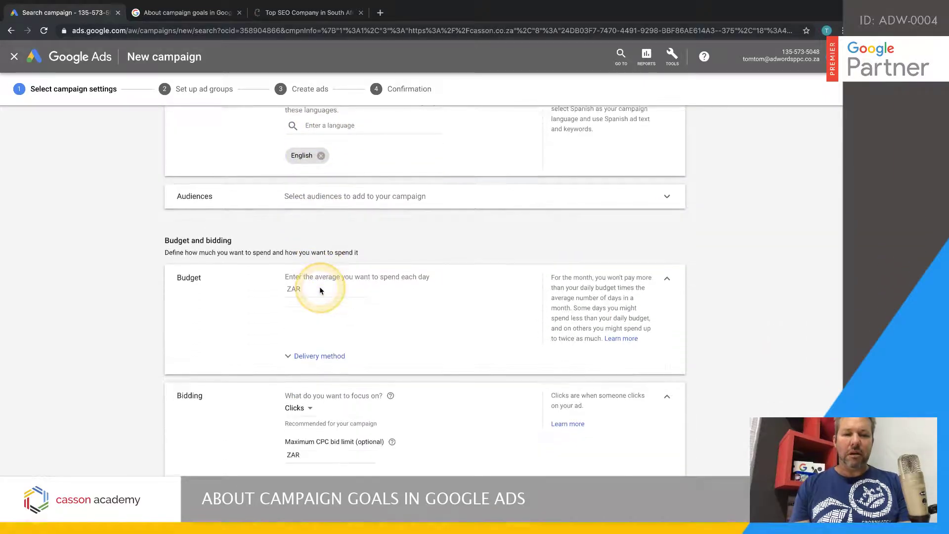
scroll(319, 290, down, 3)
drag(512, 374, 461, 374)
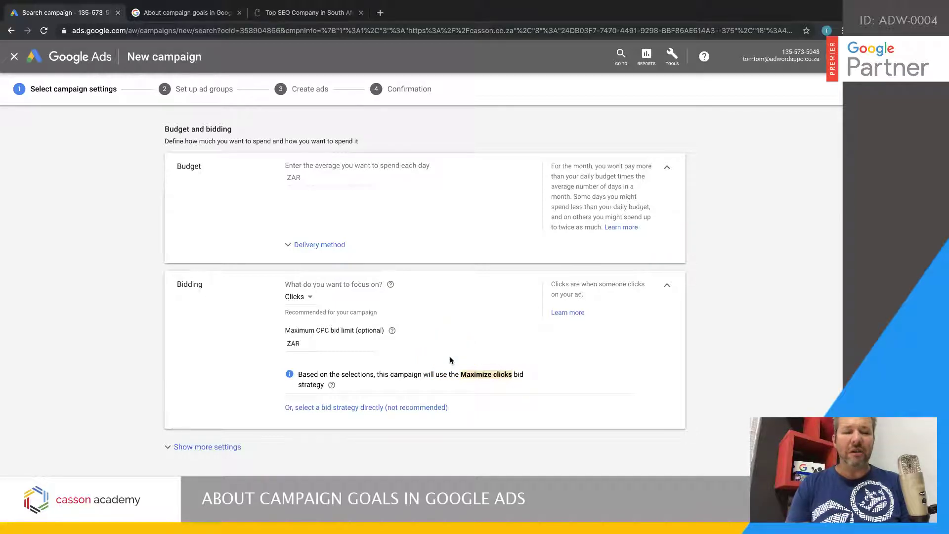
scroll(451, 360, down, 3)
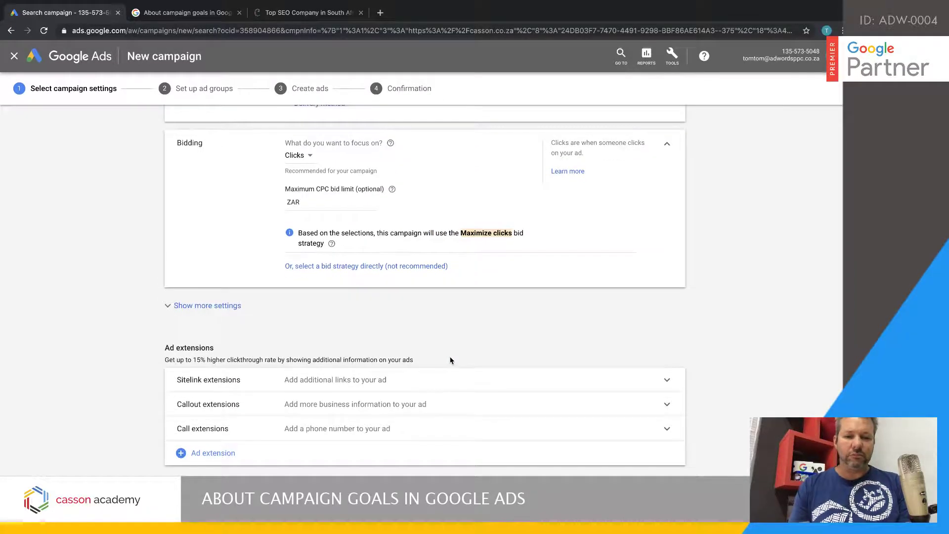
click(270, 489)
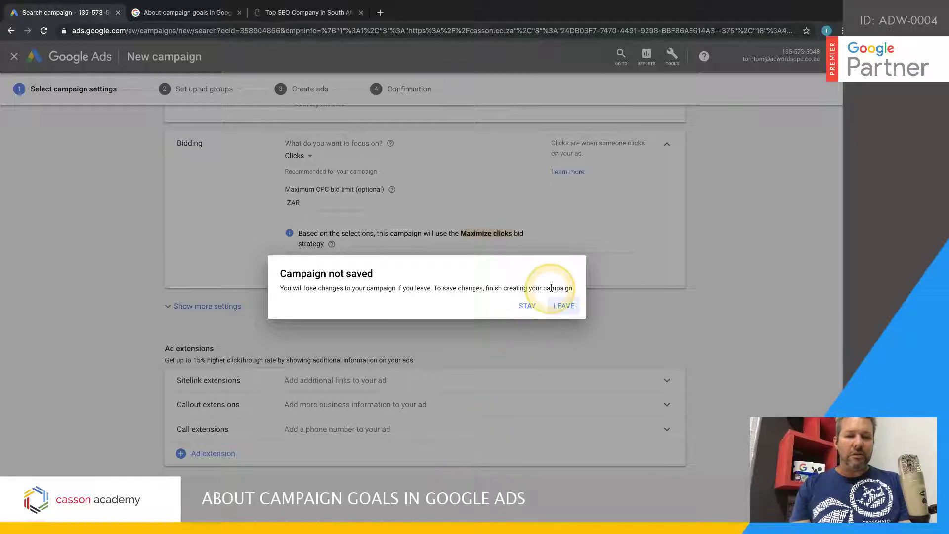
click(563, 306)
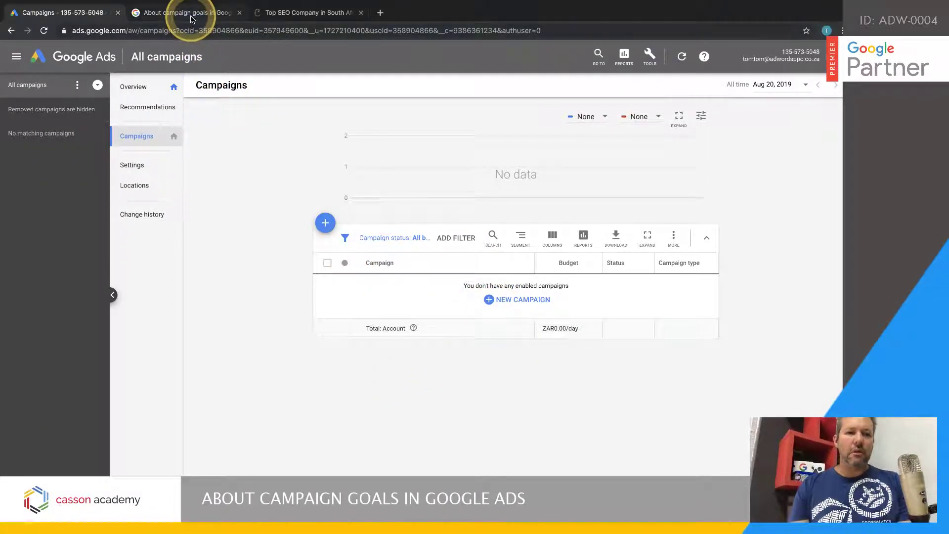
Return to the campaign goals help article and compare the goals for Search campaigns with those for Display campaigns
click(187, 13)
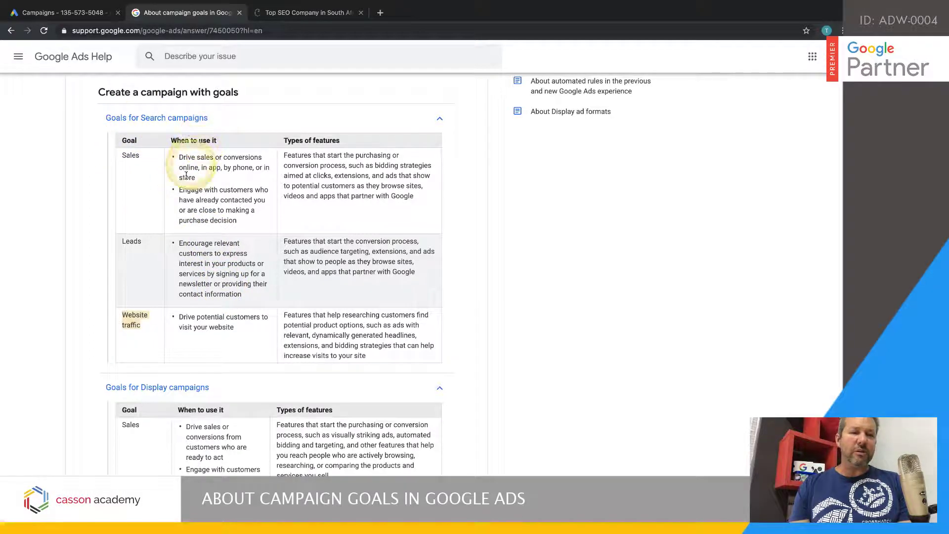
scroll(135, 324, down, 5)
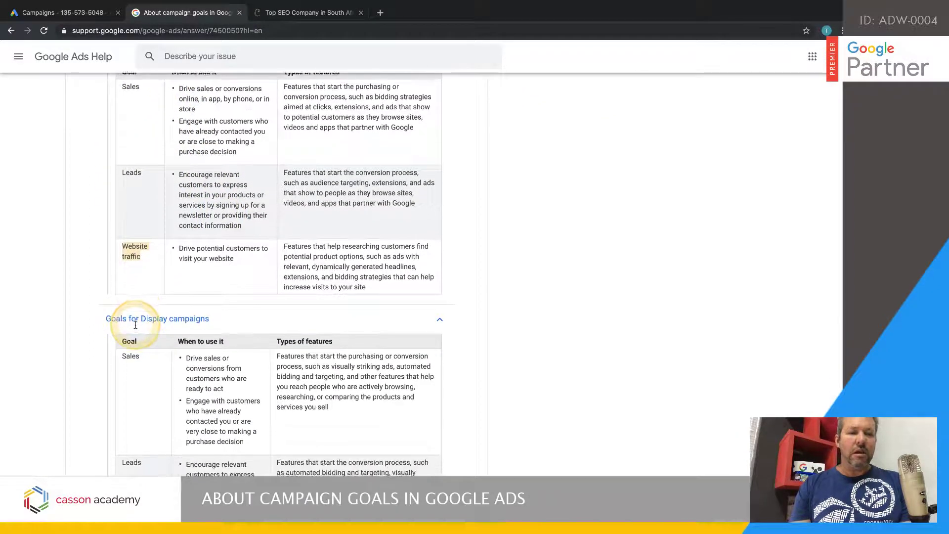
scroll(134, 328, down, 1)
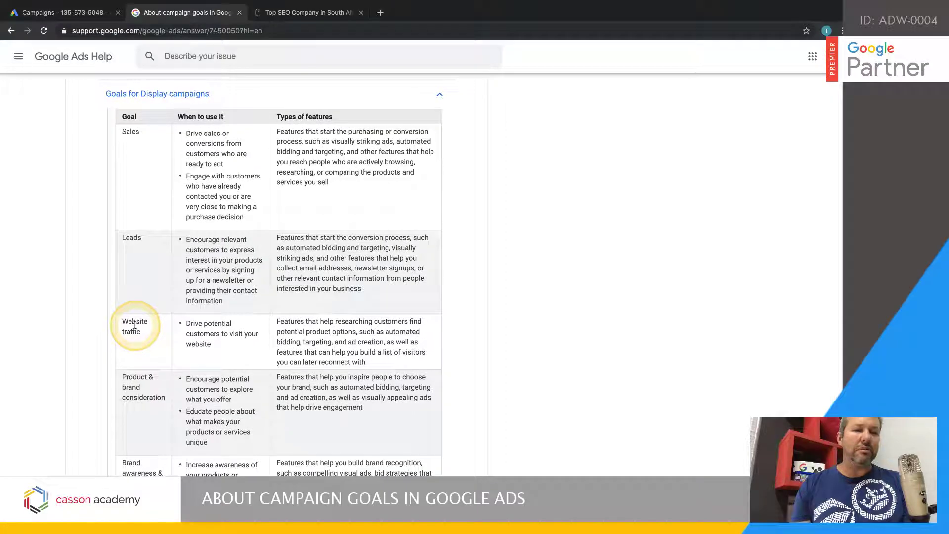
scroll(134, 142, up, 5)
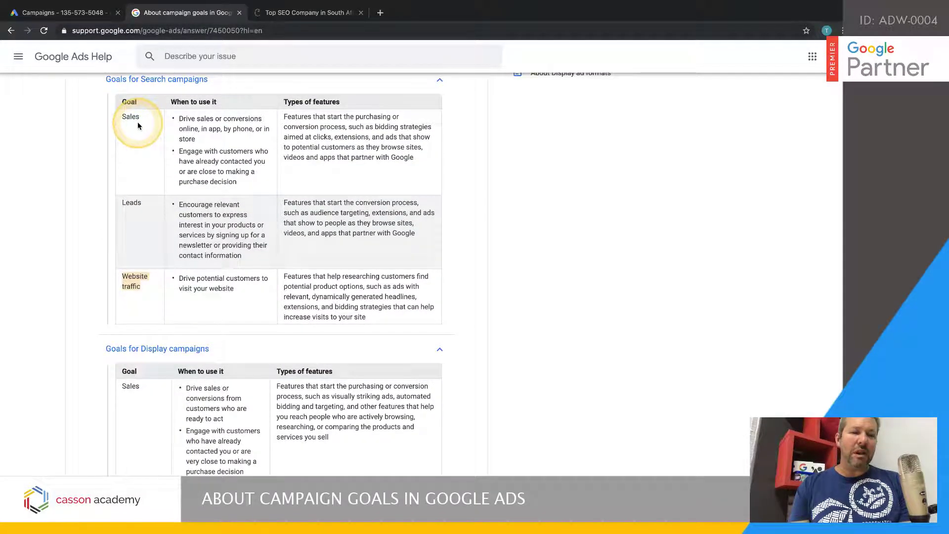
scroll(136, 313, down, 1)
scroll(134, 317, down, 5)
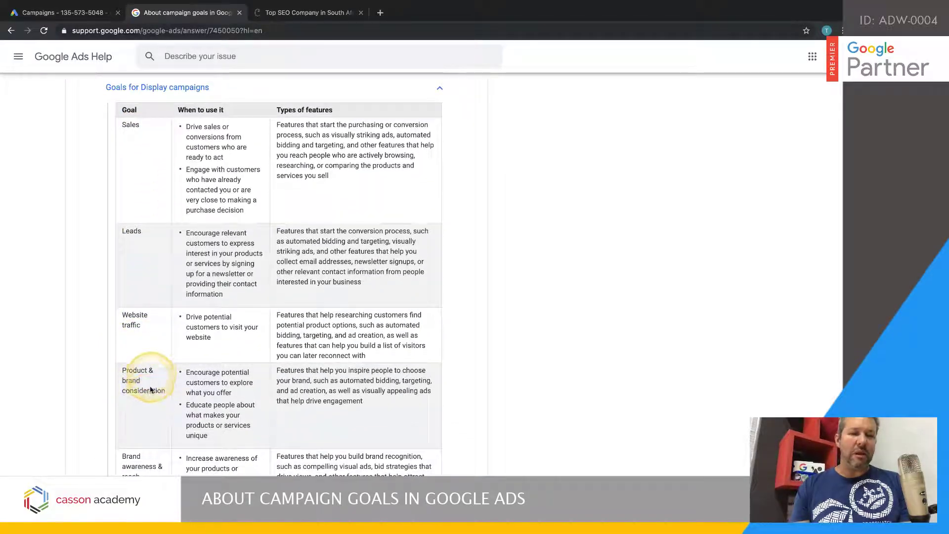
scroll(148, 391, up, 2)
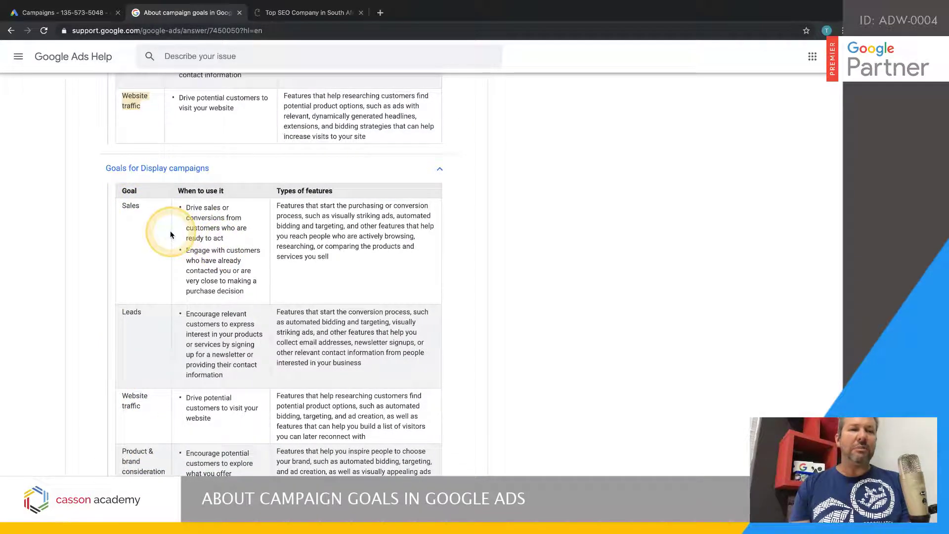
Switch back to Google Ads and start a new campaign with the Sales goal, Display type and Standard display campaign subtype
click(85, 18)
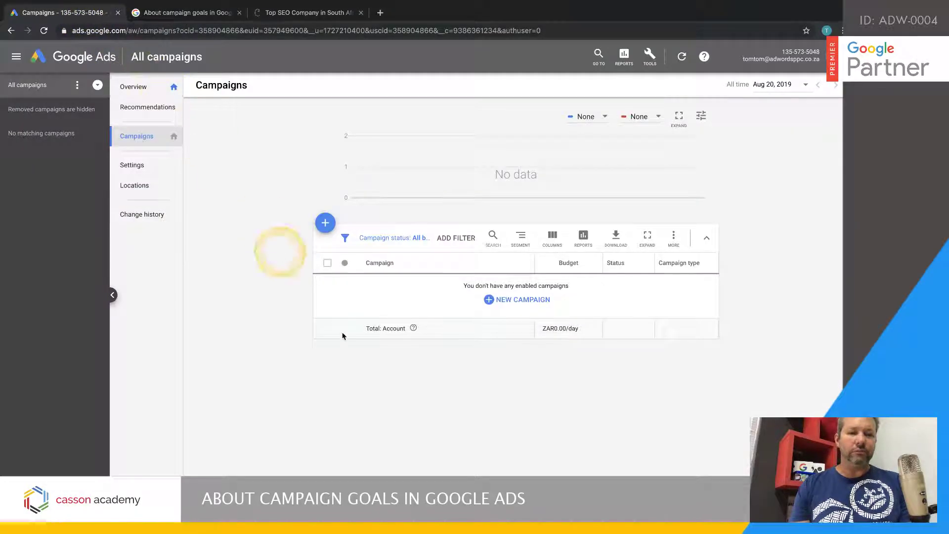
click(534, 296)
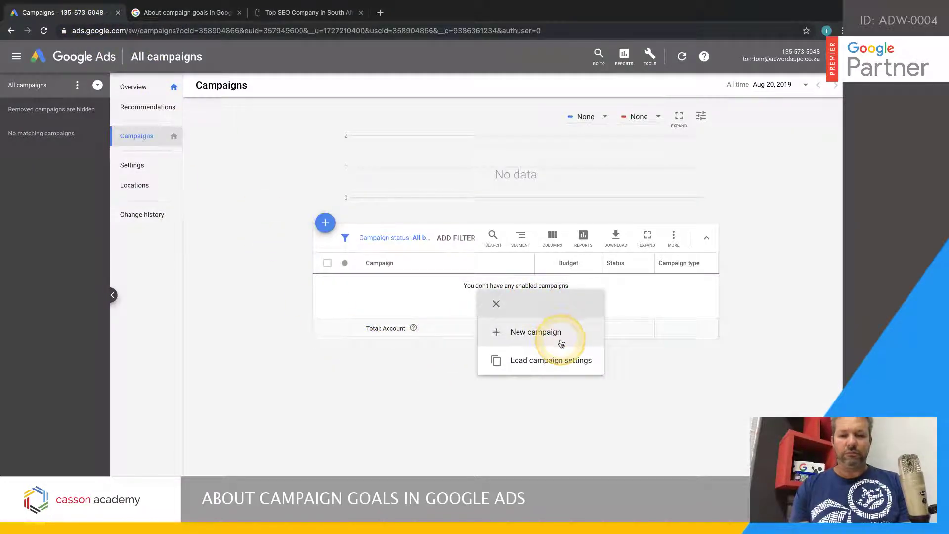
click(561, 341)
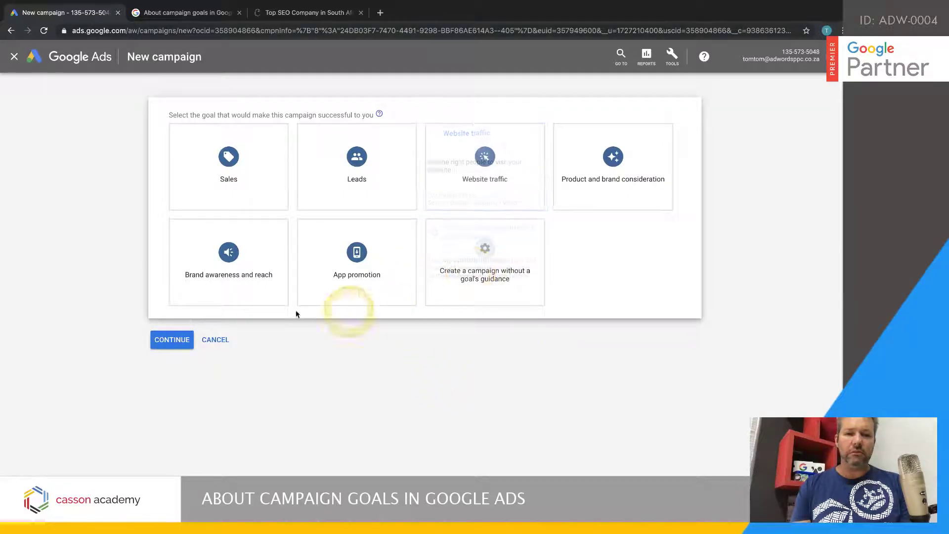
click(220, 170)
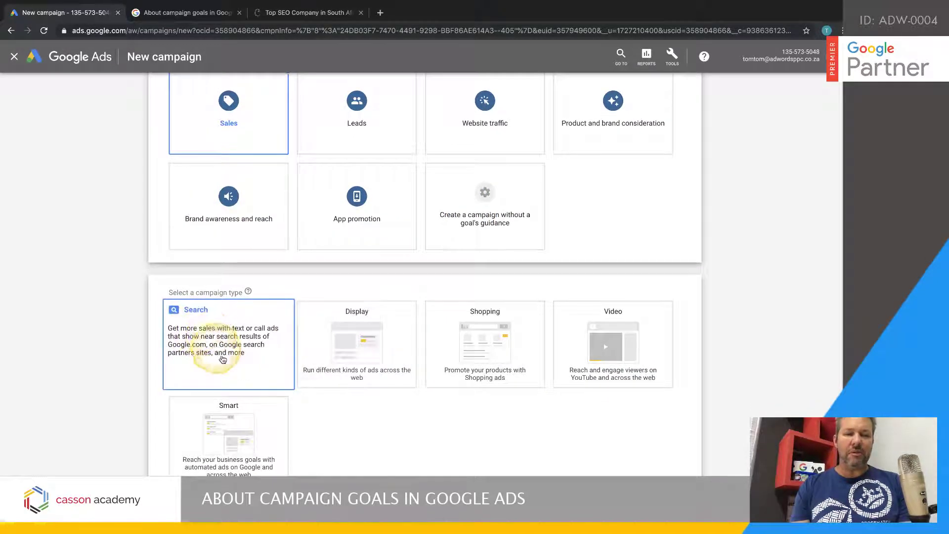
click(360, 341)
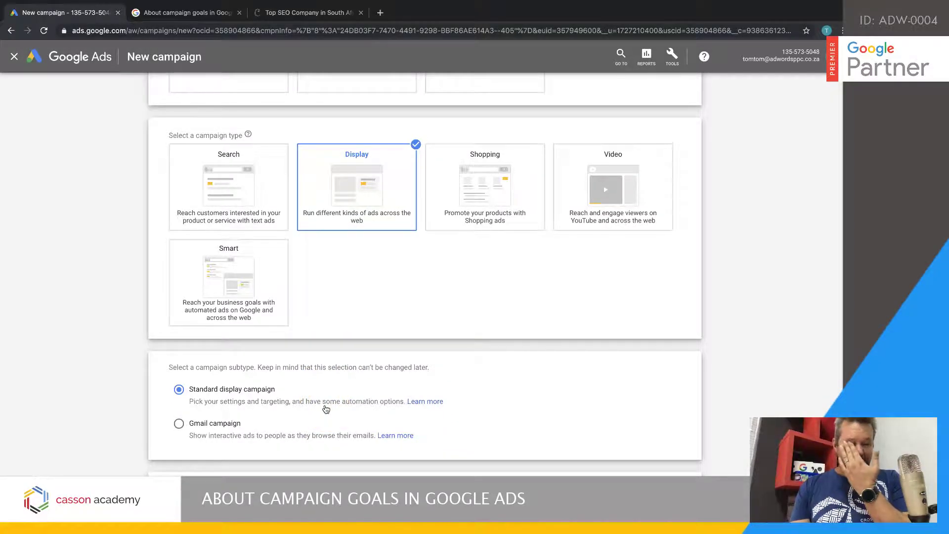
click(254, 391)
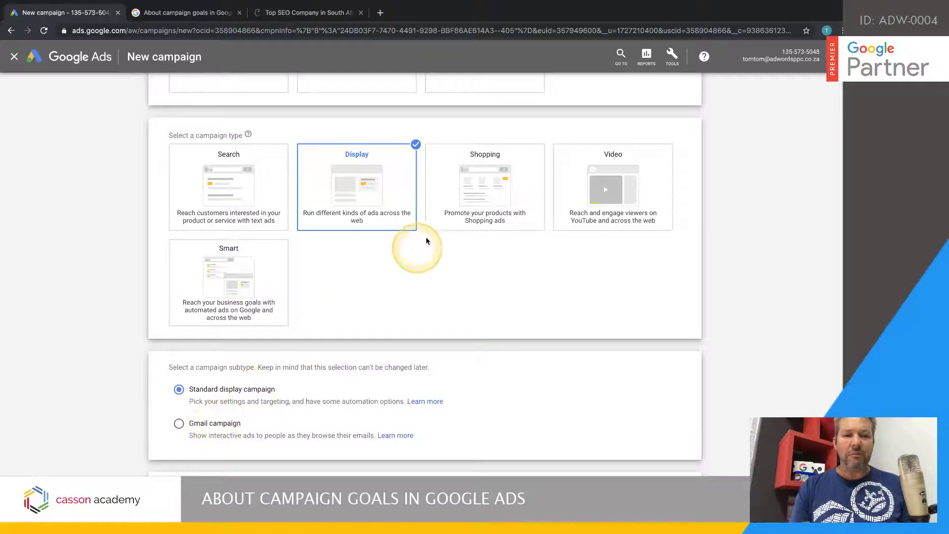
scroll(428, 236, up, 4)
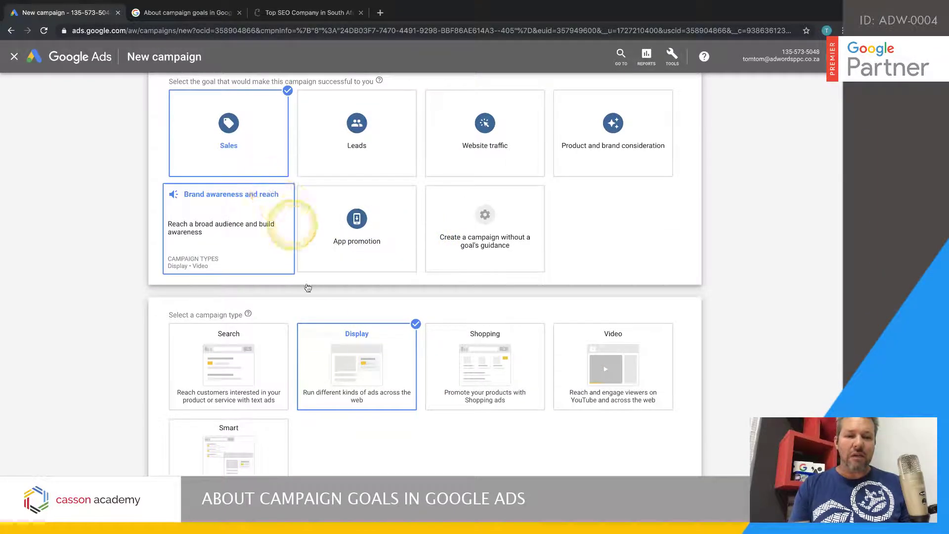
scroll(360, 388, down, 5)
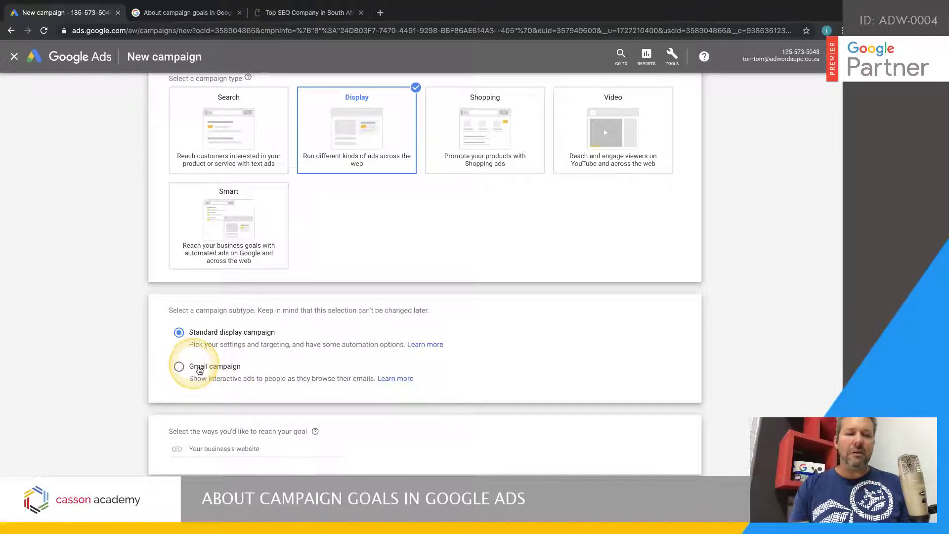
click(181, 448)
text(https://casson.co.za)
click(179, 493)
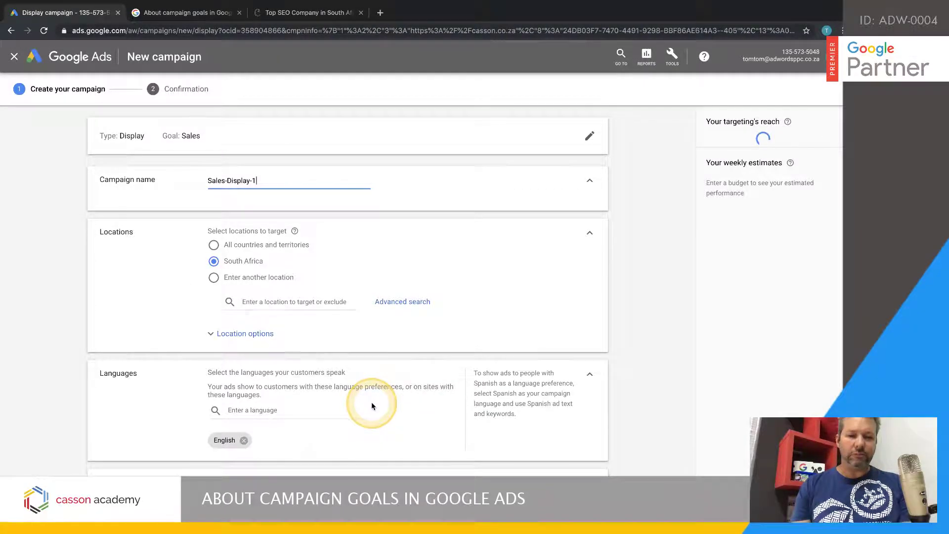
Review the Sales Display campaign's location, language and bidding settings
scroll(372, 406, down, 1)
scroll(372, 406, down, 3)
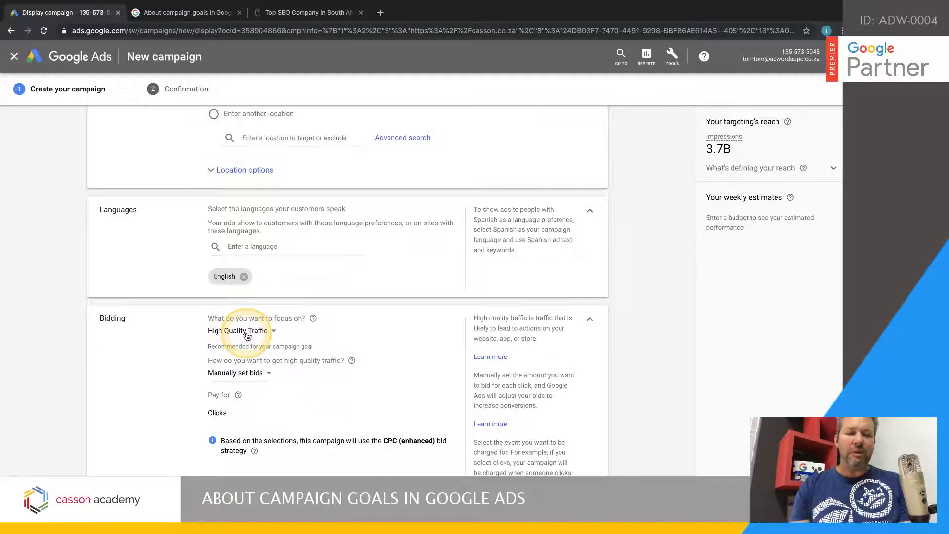
scroll(293, 389, down, 2)
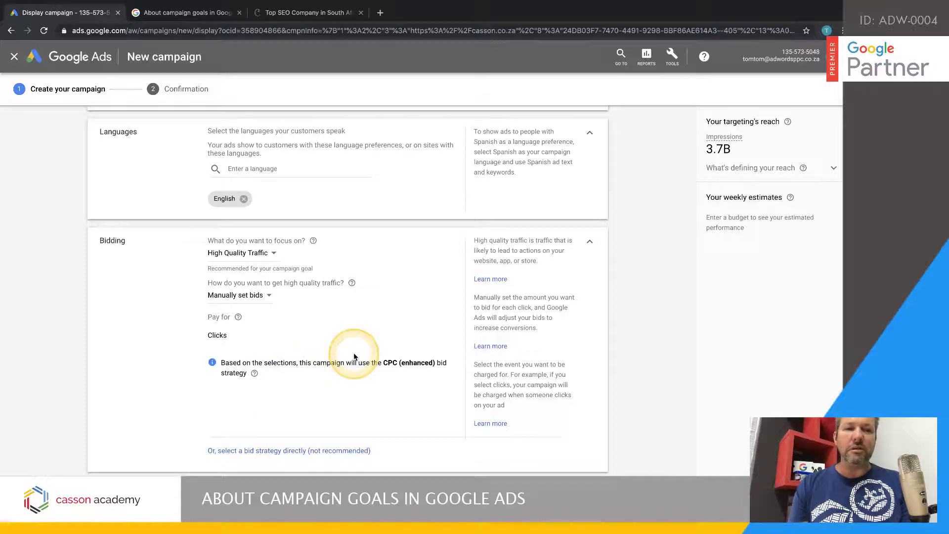
Switch to the Casson Media account and leave its Search campaign setup without saving
scroll(354, 354, up, 5)
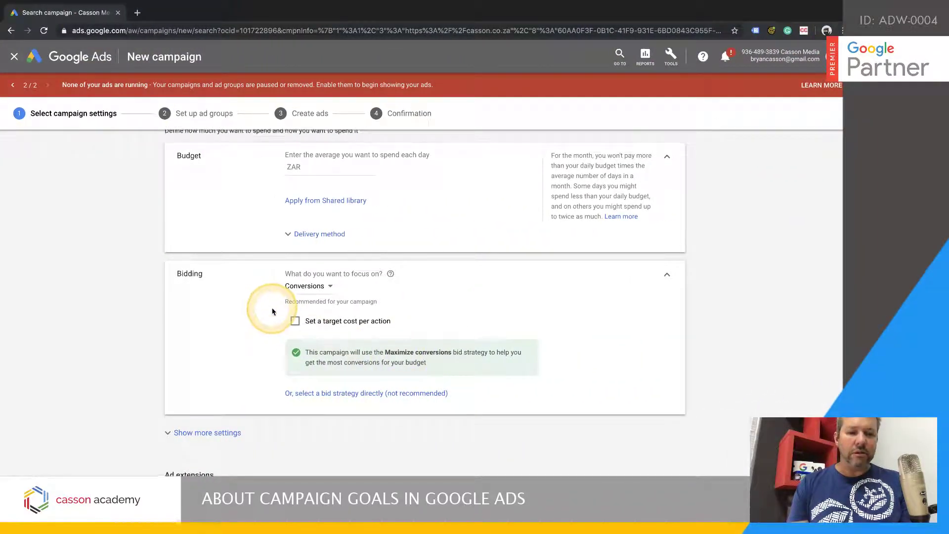
scroll(321, 450, down, 3)
key(alt+Left)
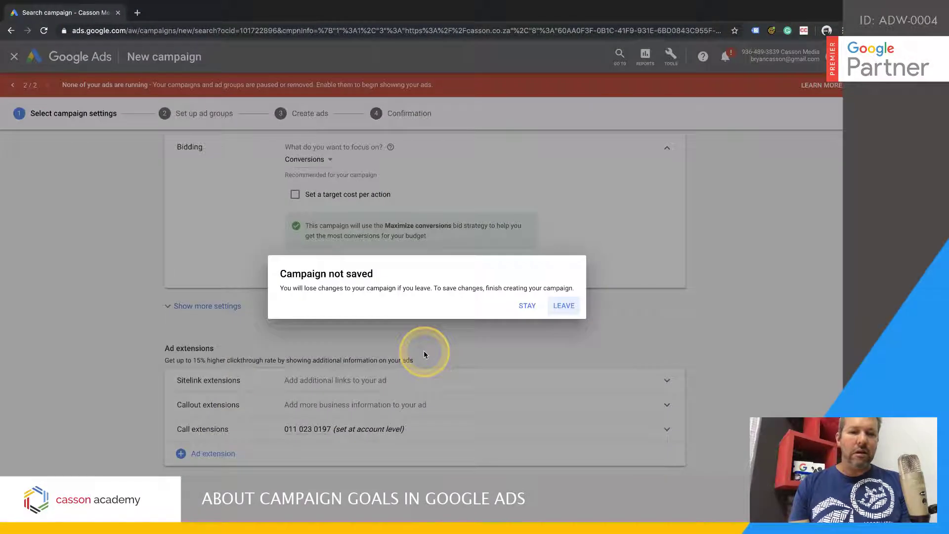
click(563, 306)
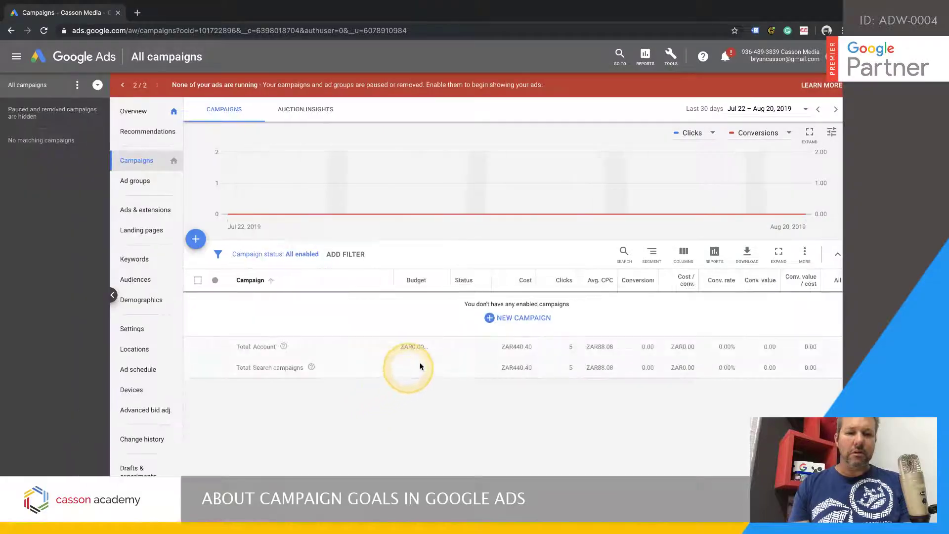
Start a new campaign with the Sales goal, Display type and Standard display campaign subtype in the Casson Media account
click(504, 320)
click(515, 346)
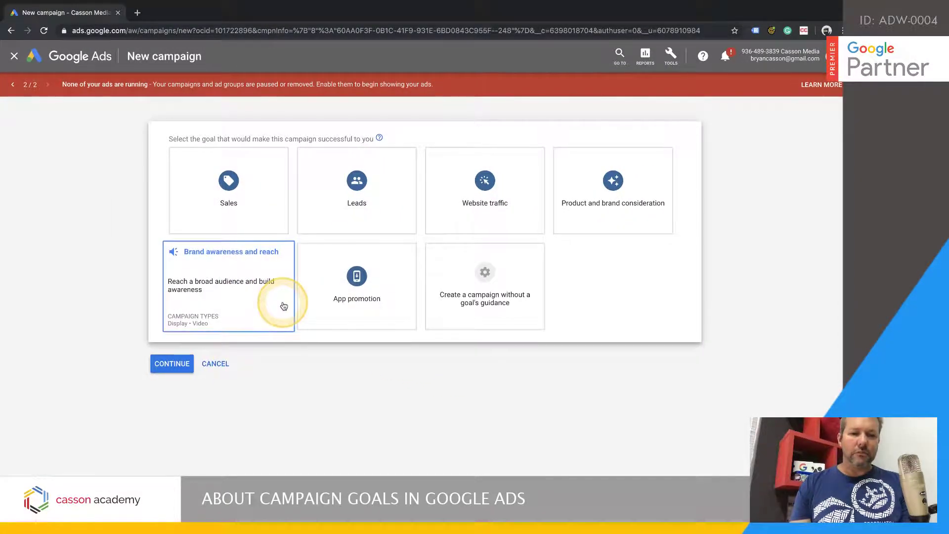
click(351, 189)
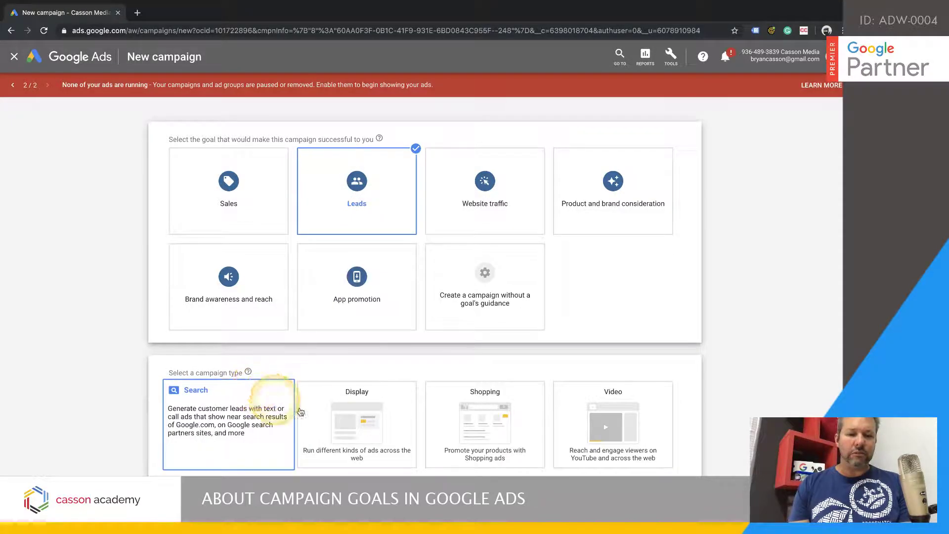
click(315, 462)
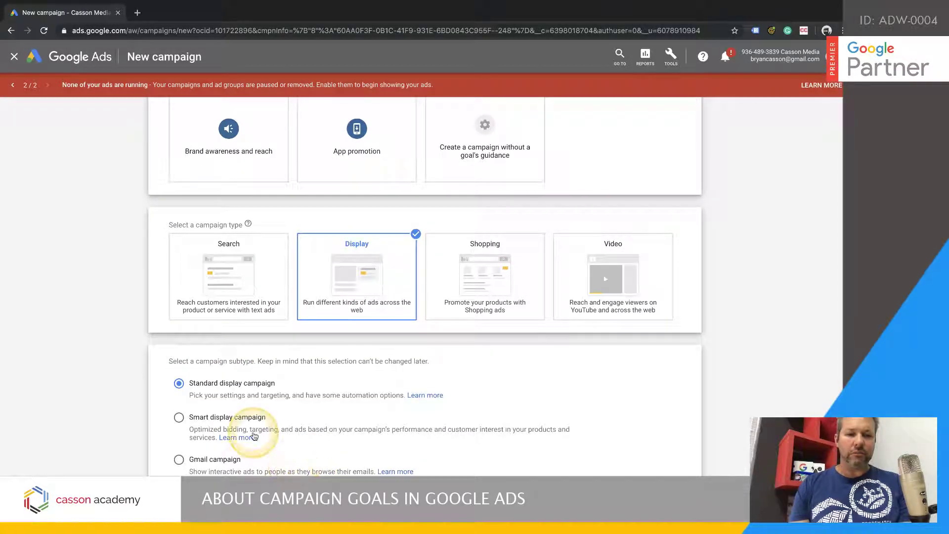
scroll(252, 410, up, 3)
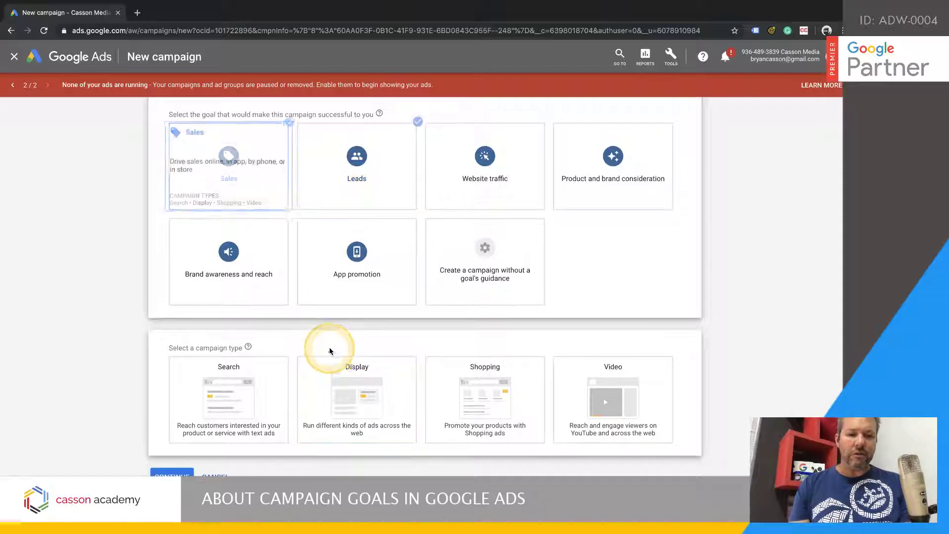
scroll(311, 461, down, 2)
scroll(311, 461, down, 1)
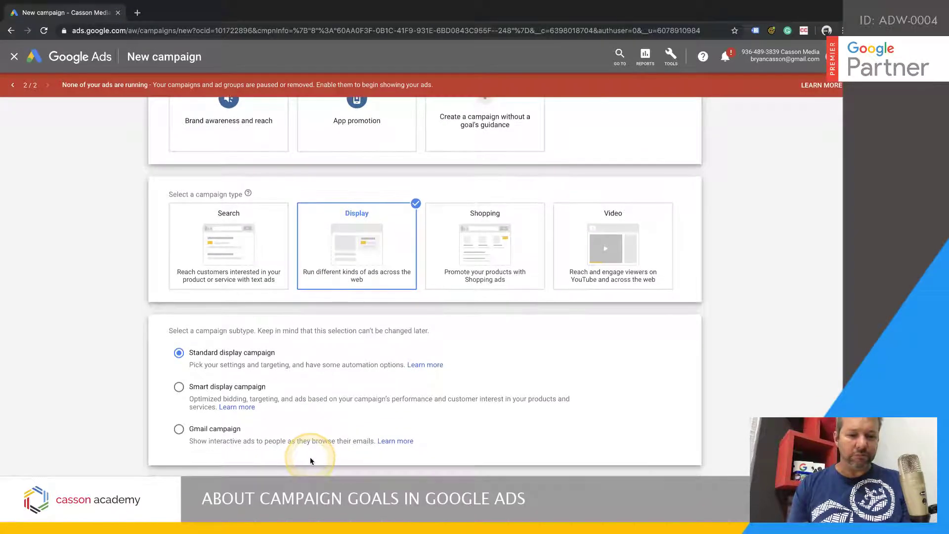
scroll(312, 461, down, 1)
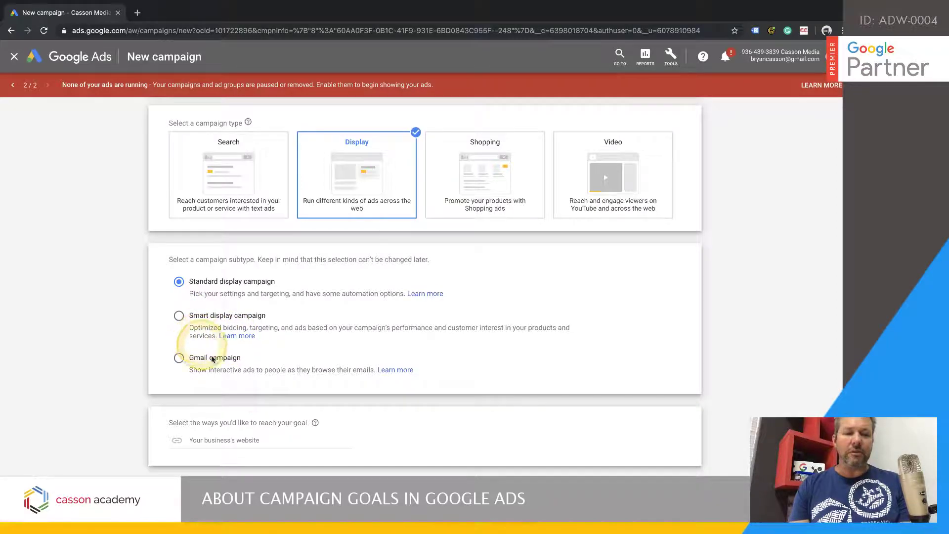
scroll(261, 389, down, 1)
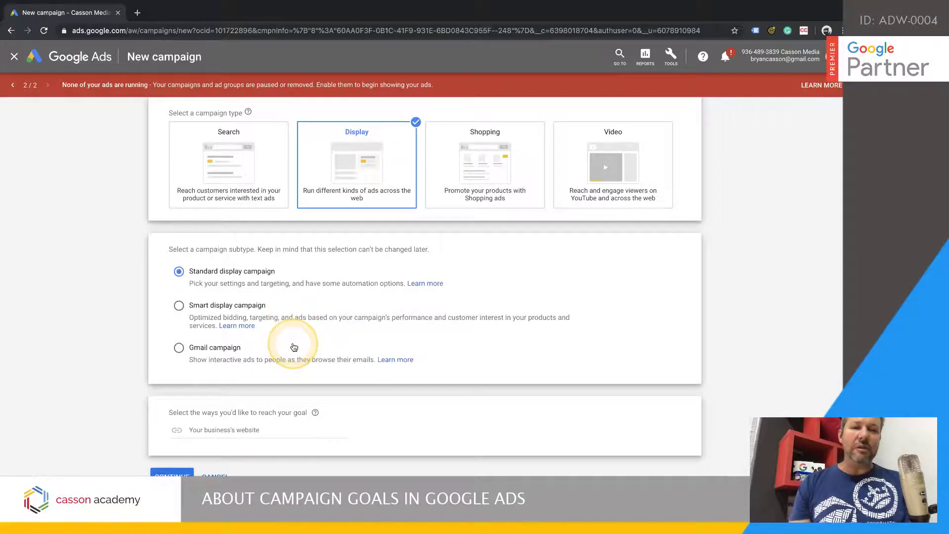
text(https://casson.co.za)
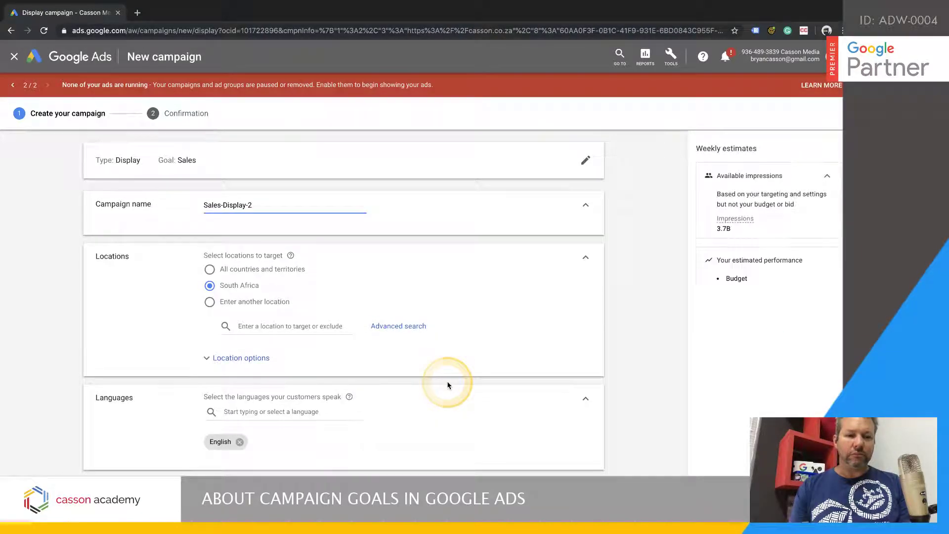
scroll(448, 385, down, 3)
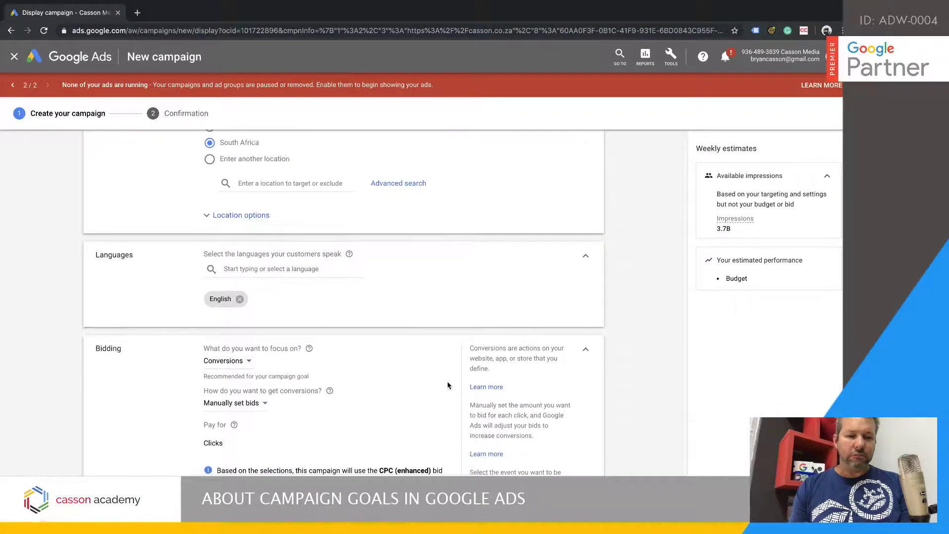
scroll(448, 386, down, 1)
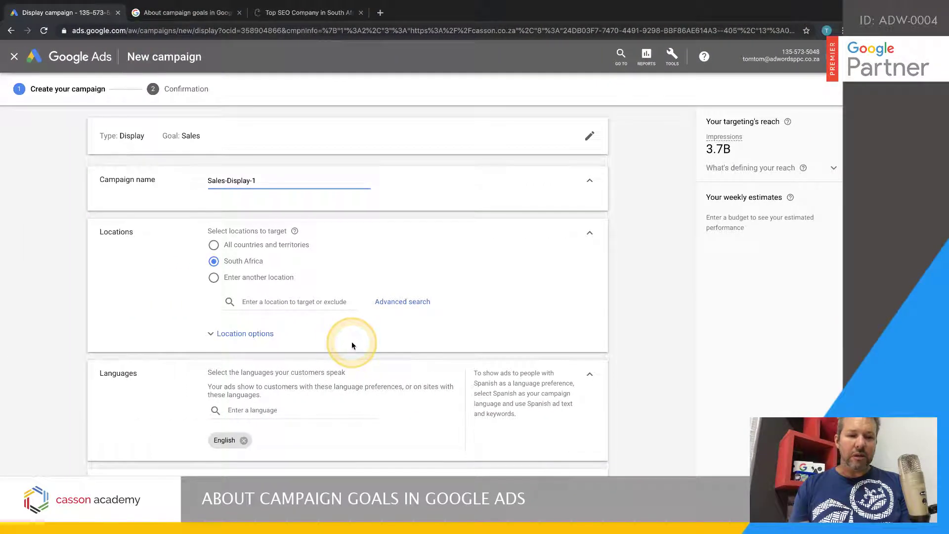
Switch back to the Sales-Display-1 campaign, recheck its bidding and budget settings, and leave it without saving
scroll(319, 351, down, 10)
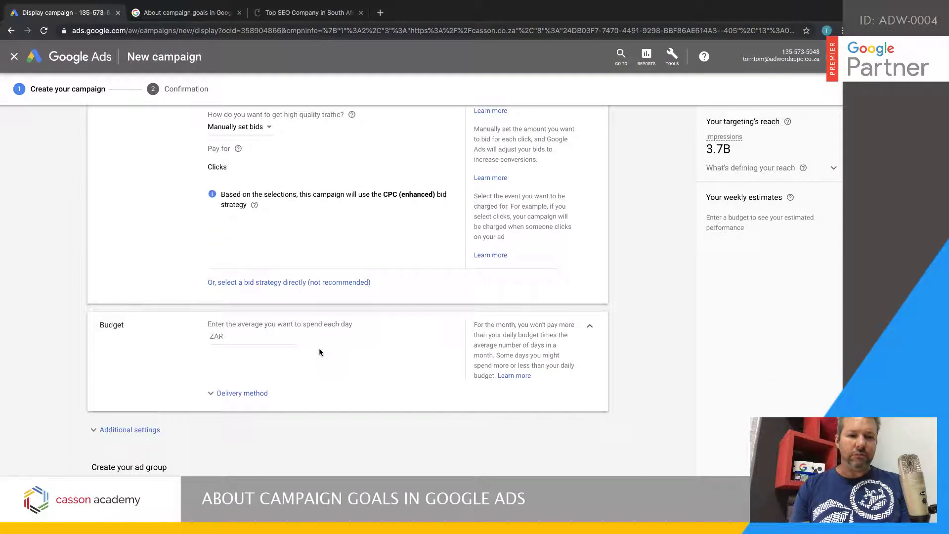
scroll(319, 349, down, 2)
scroll(319, 349, up, 6)
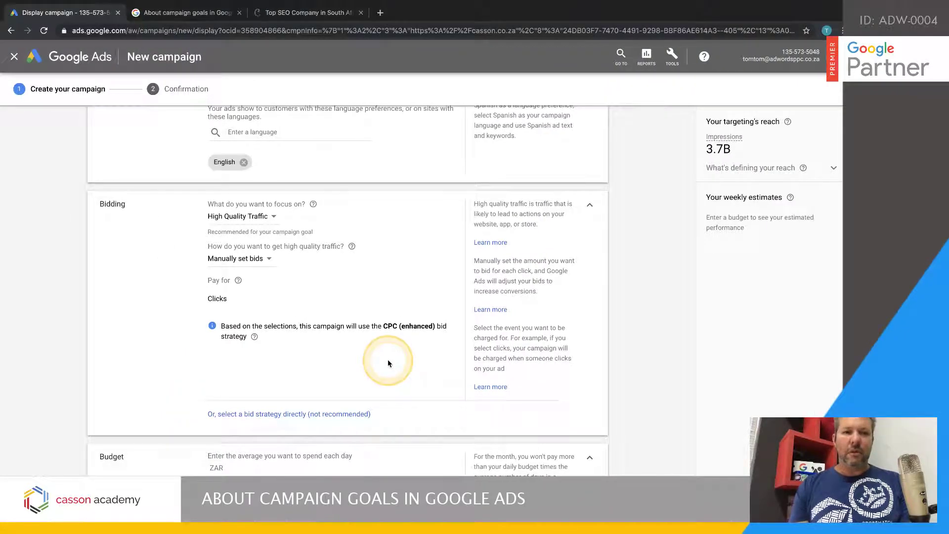
scroll(388, 359, down, 15)
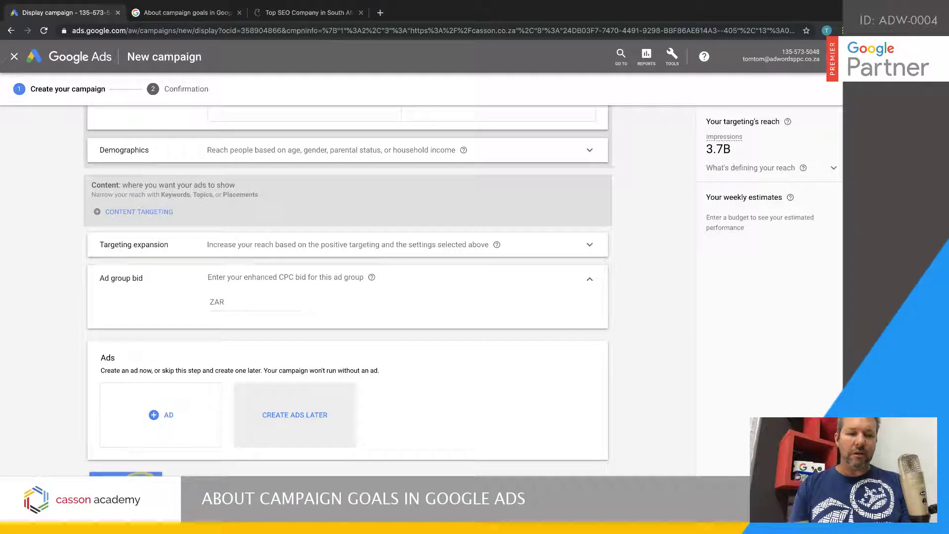
click(182, 472)
click(563, 311)
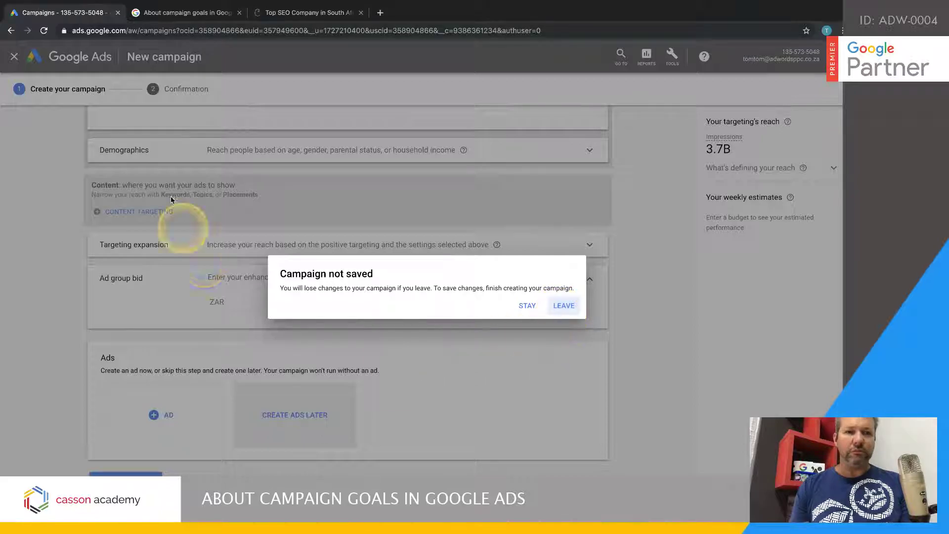
Return to the campaign goals help article and read the Display goals Leads, Website traffic, and Product & brand consideration
click(186, 20)
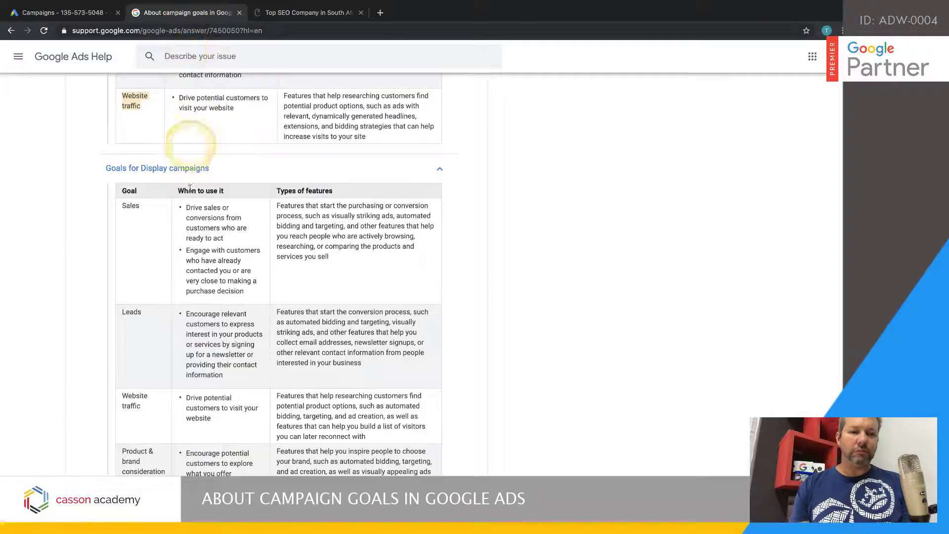
scroll(212, 262, down, 2)
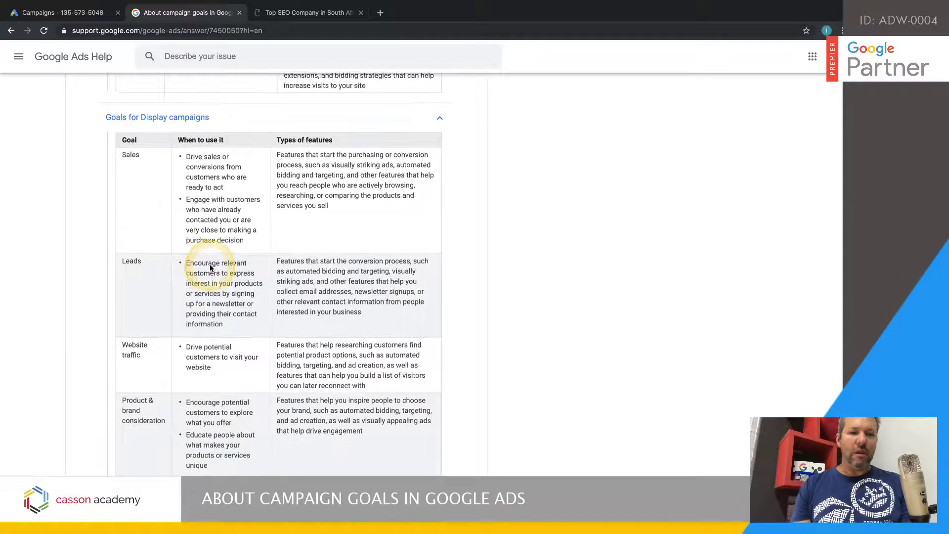
double_click(144, 264)
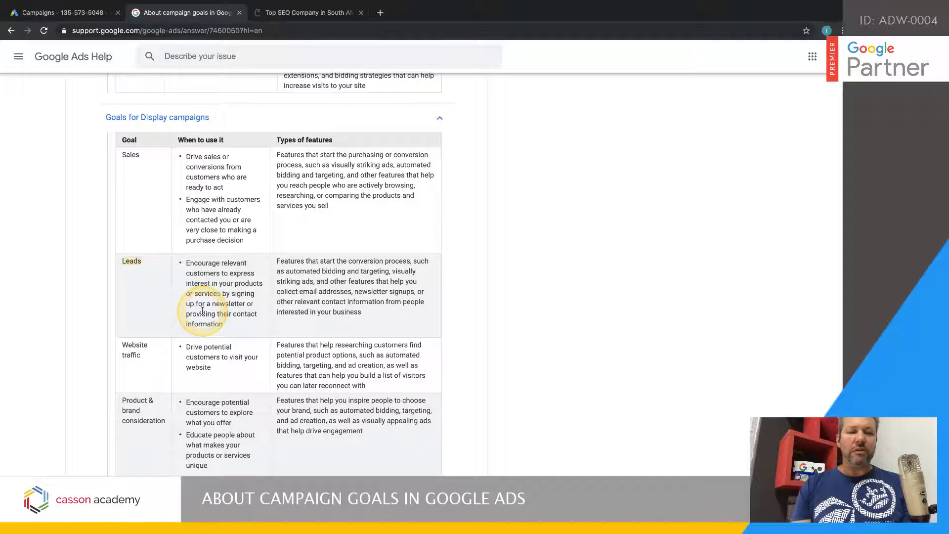
scroll(202, 311, down, 1)
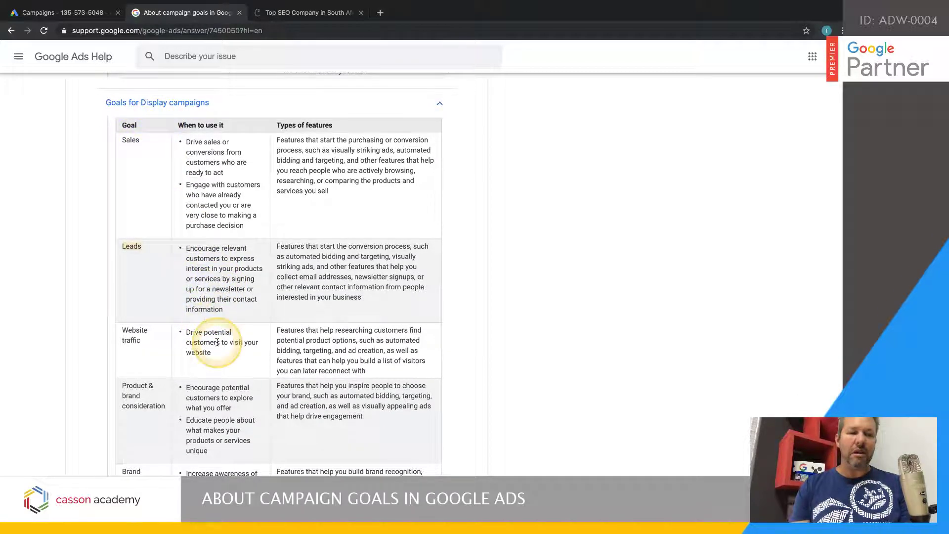
scroll(217, 342, down, 2)
scroll(217, 342, up, 1)
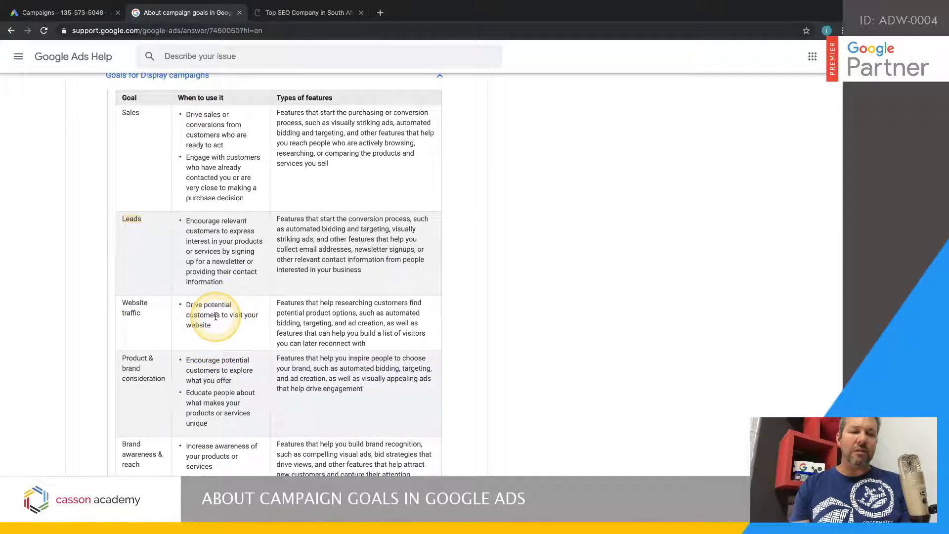
drag(210, 324, 188, 303)
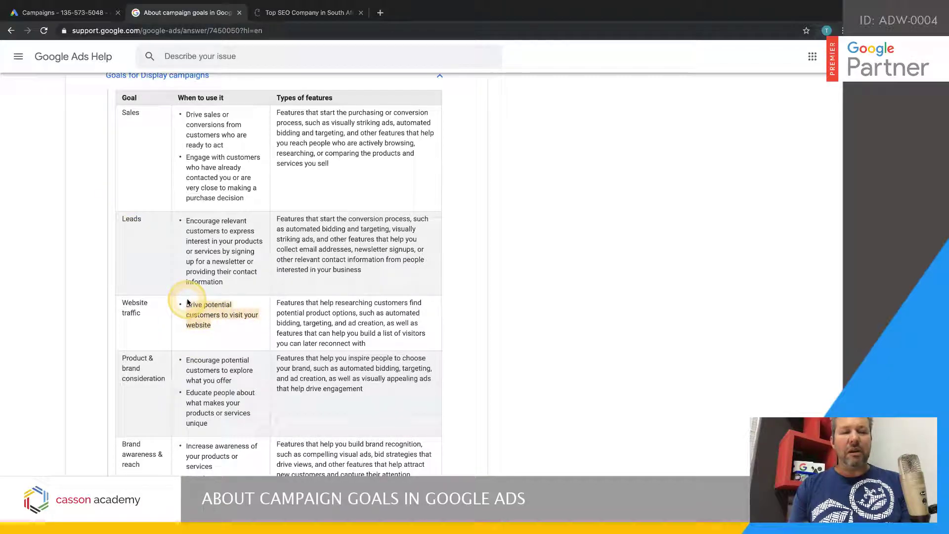
scroll(222, 320, down, 1)
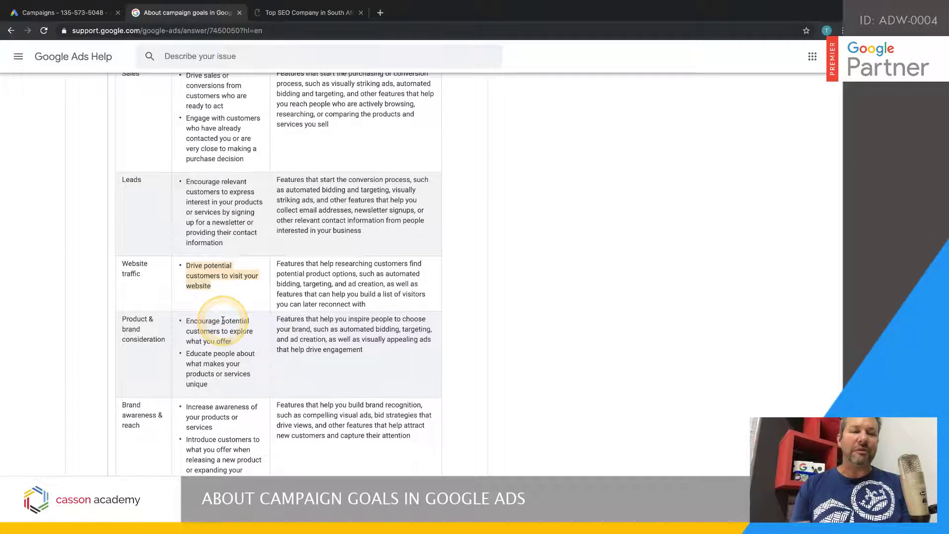
scroll(223, 320, down, 2)
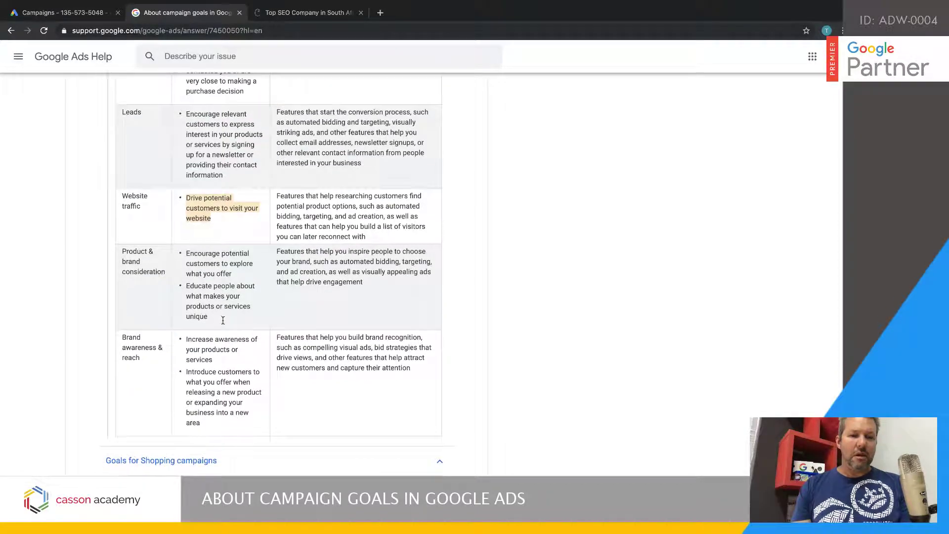
scroll(190, 314, down, 2)
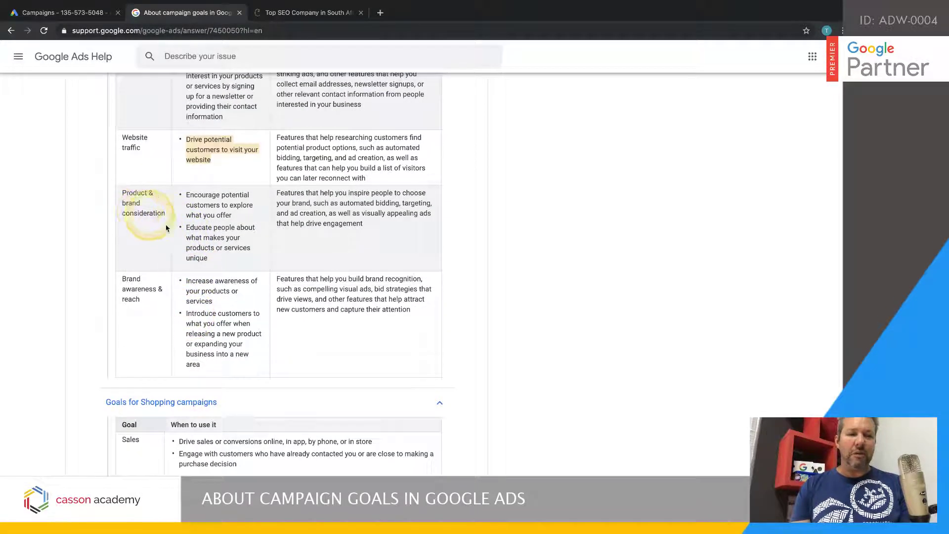
drag(121, 196, 160, 212)
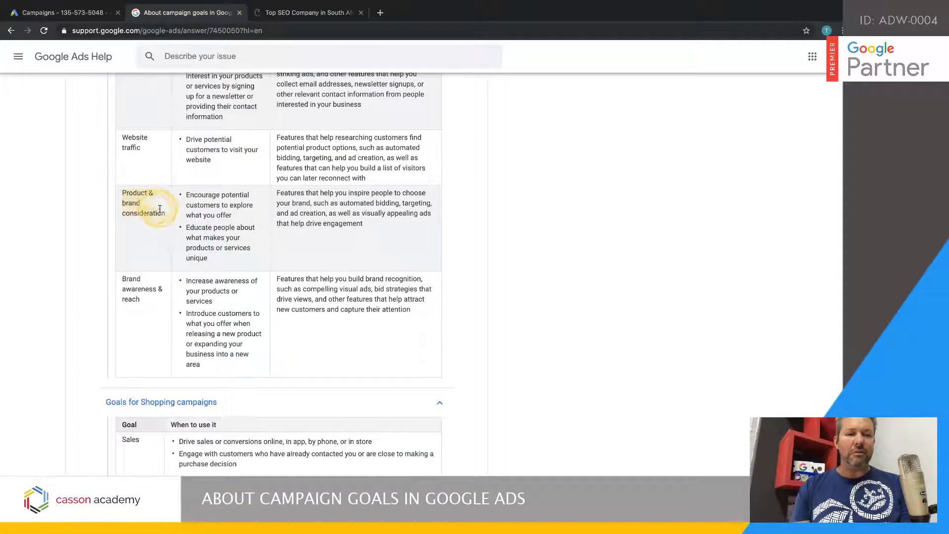
click(76, 12)
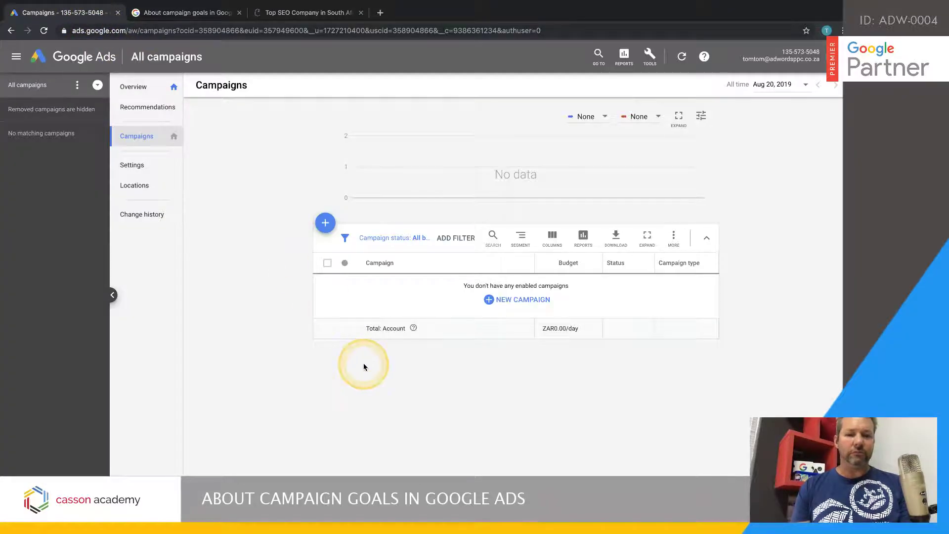
click(510, 314)
click(519, 331)
click(525, 247)
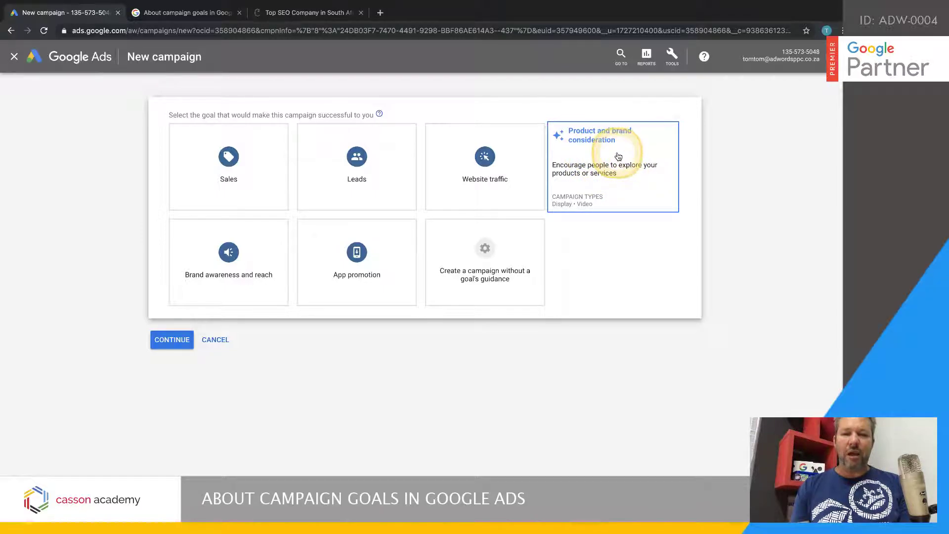
click(618, 160)
mouse_move(201, 378)
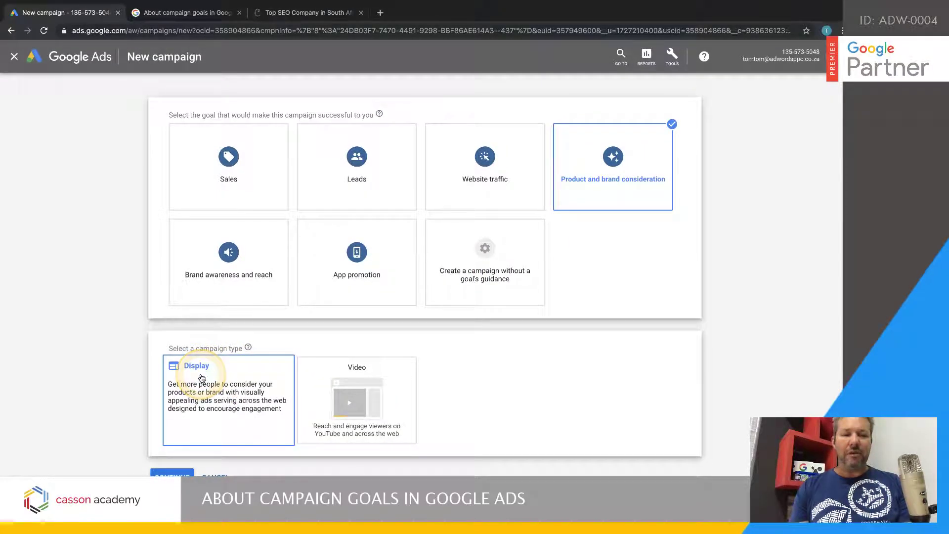
click(229, 383)
click(218, 428)
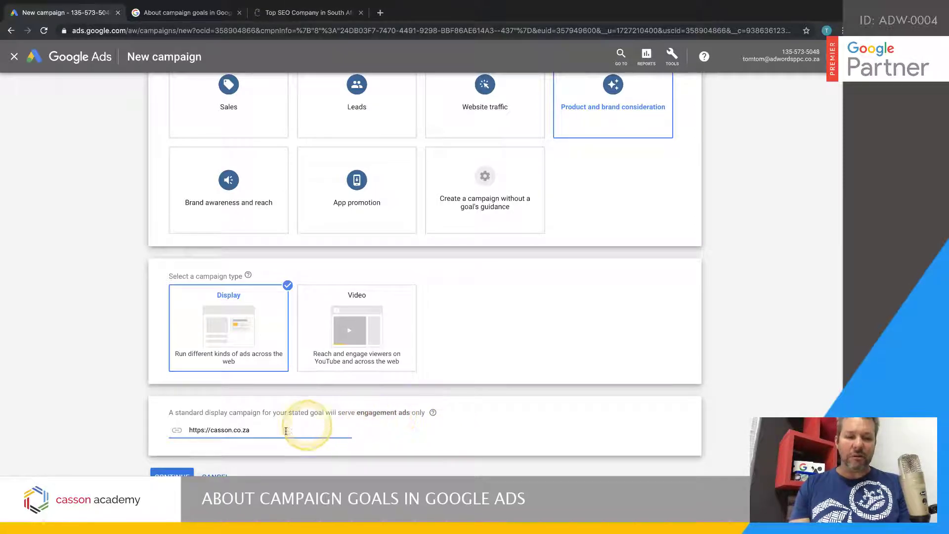
click(169, 470)
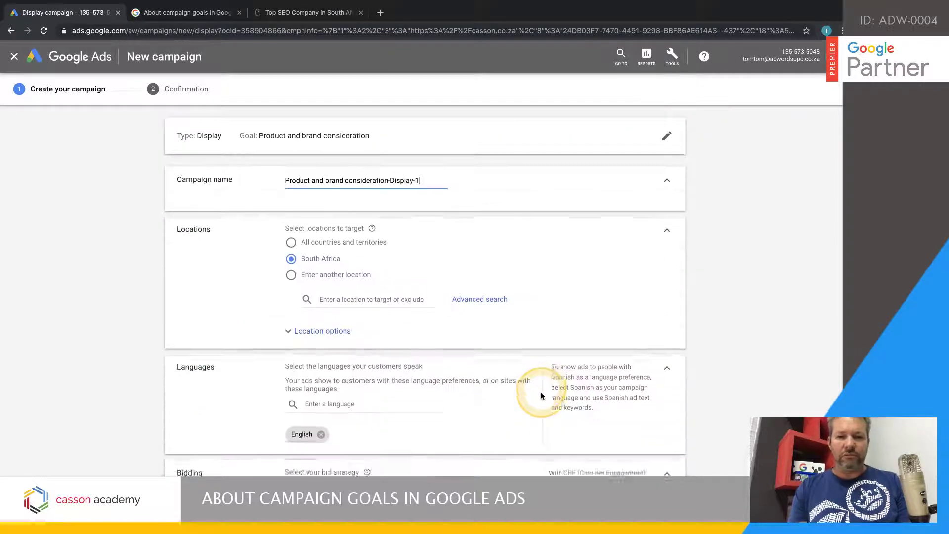
Review the location, language, bidding and budget settings of the Product and brand consideration Display campaign
scroll(417, 251, down, 2)
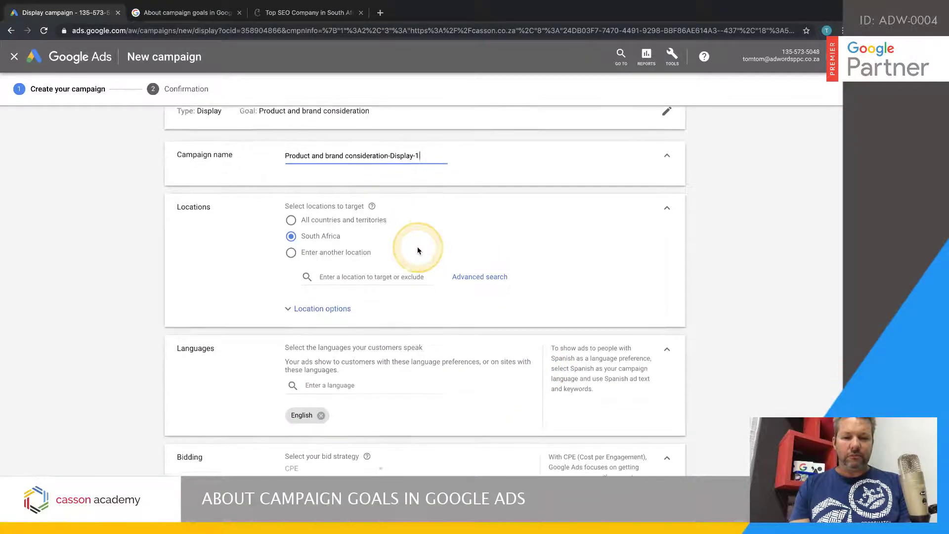
scroll(417, 248, down, 6)
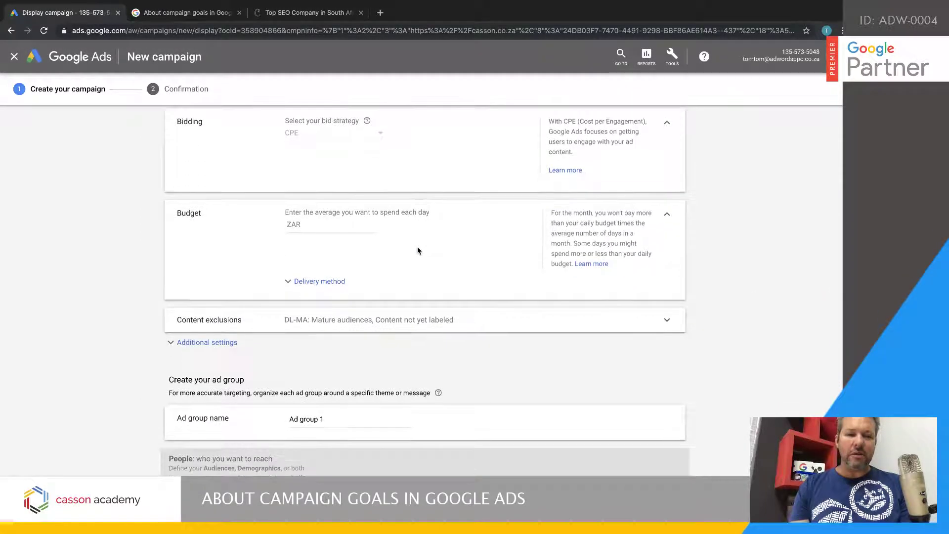
scroll(418, 251, up, 3)
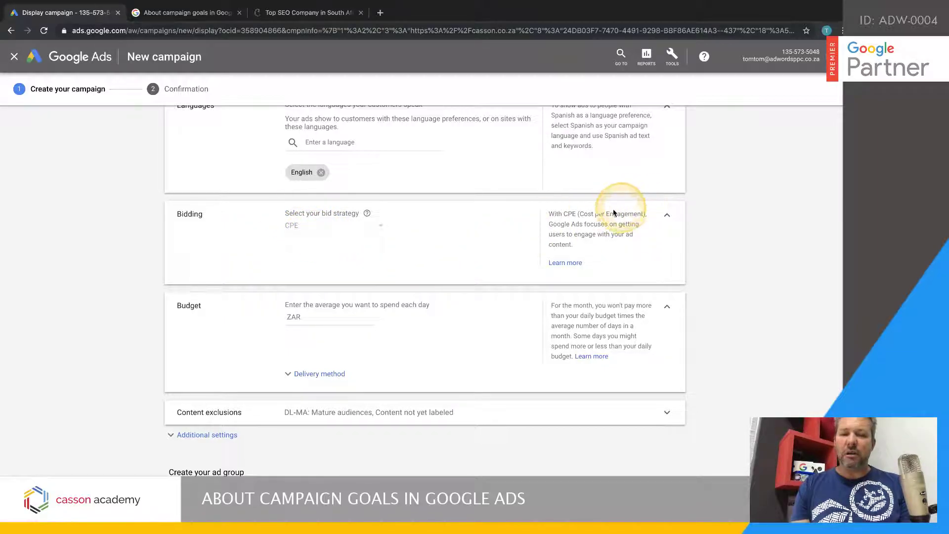
Highlight "Cost per Engagement" in the CPE bidding explanation, check the remaining ad group settings, and leave the campaign without saving
drag(577, 213, 648, 218)
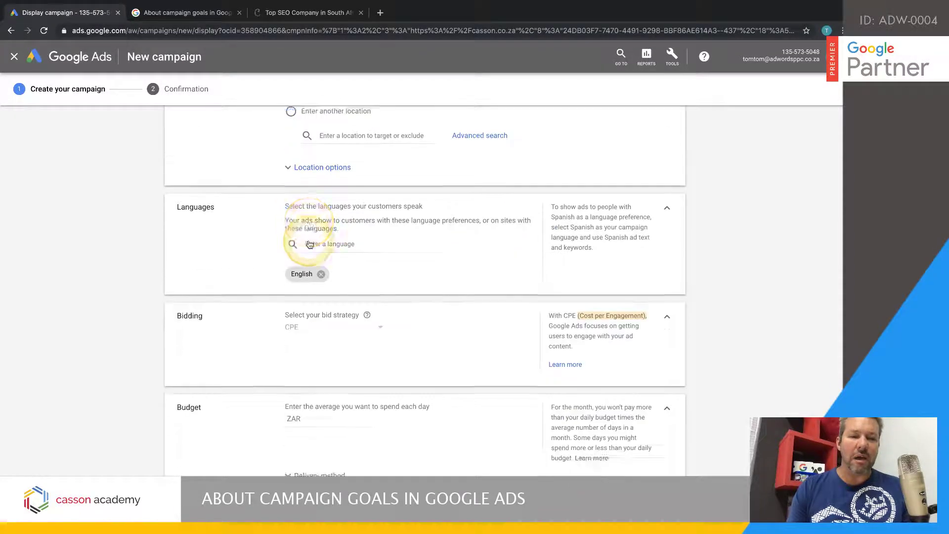
scroll(336, 450, down, 5)
key(alt+Left)
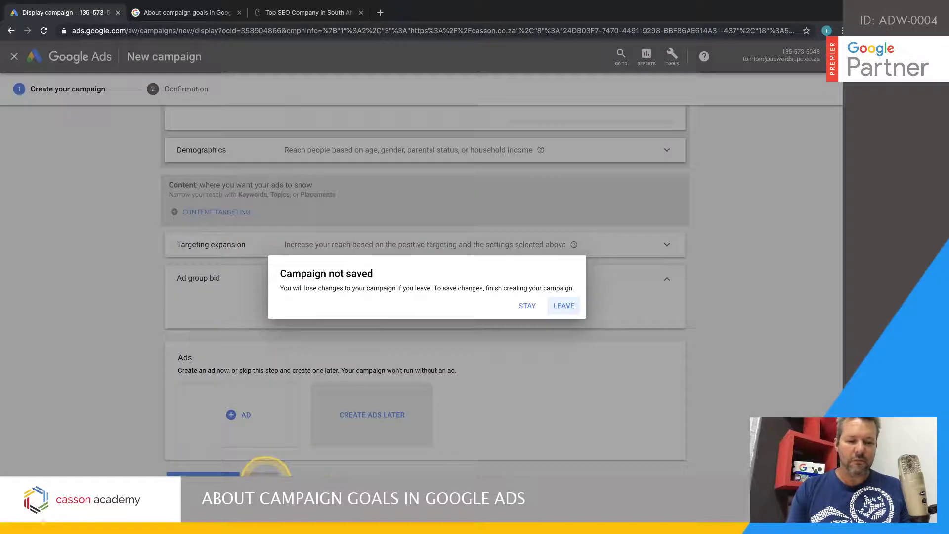
click(563, 306)
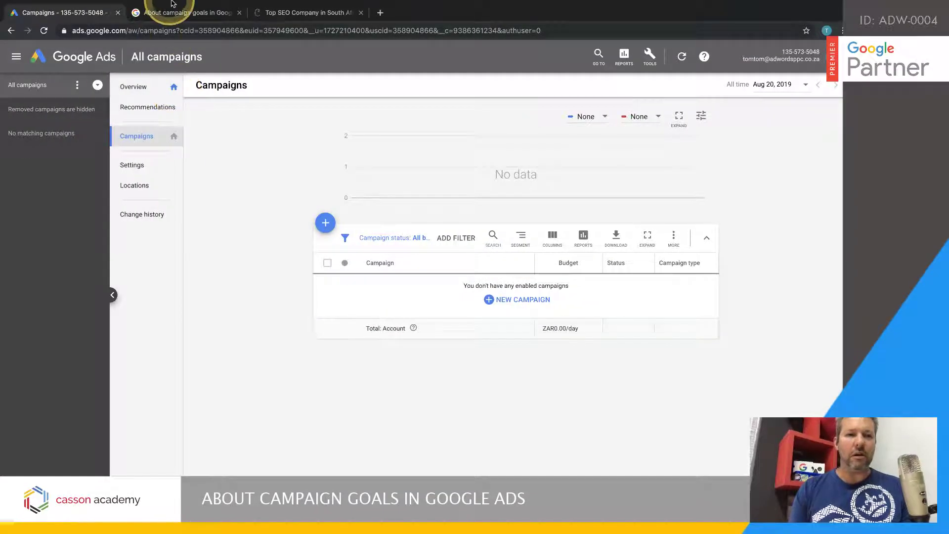
Switch to the campaign goals help article and highlight the Brand awareness & reach goal for Display campaigns while reading its description
click(169, 15)
scroll(218, 376, down, 1)
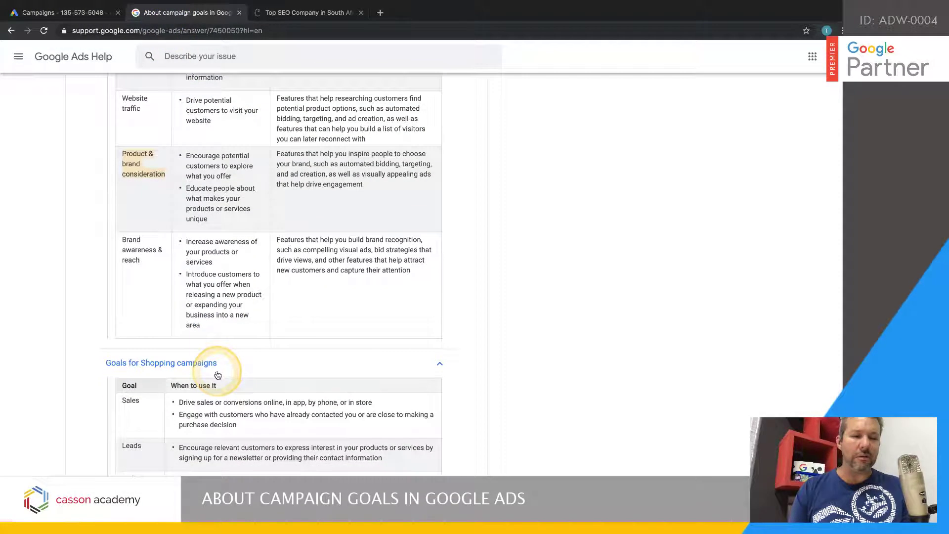
click(146, 250)
drag(121, 244, 136, 268)
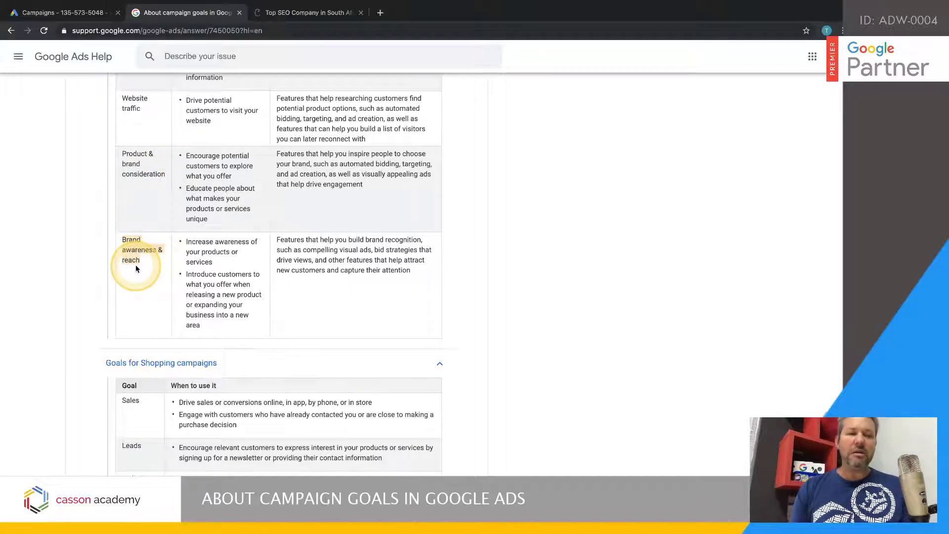
click(127, 254)
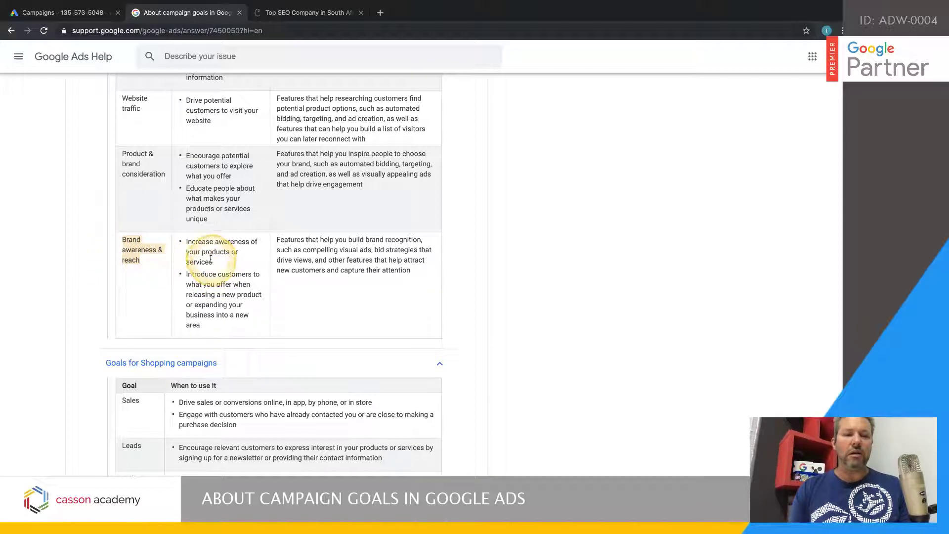
triple_click(142, 246)
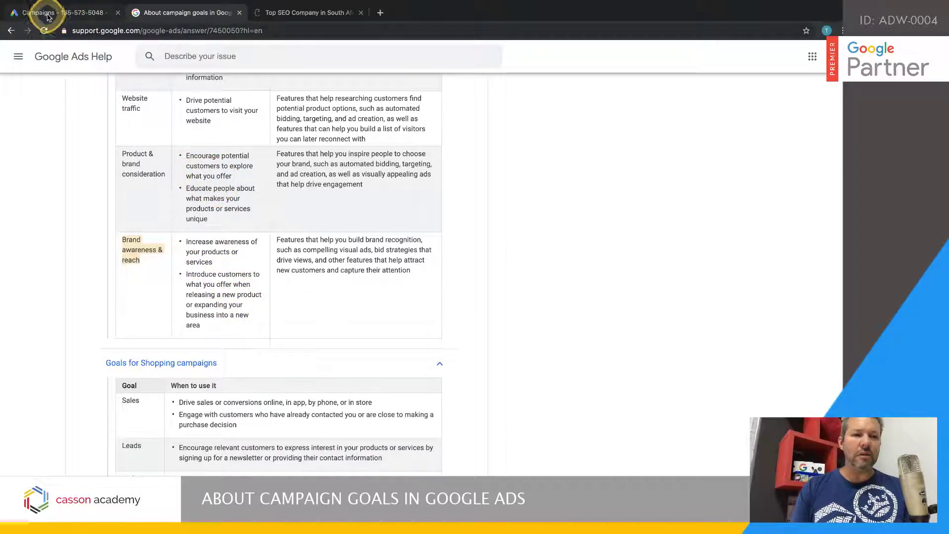
click(50, 13)
click(490, 300)
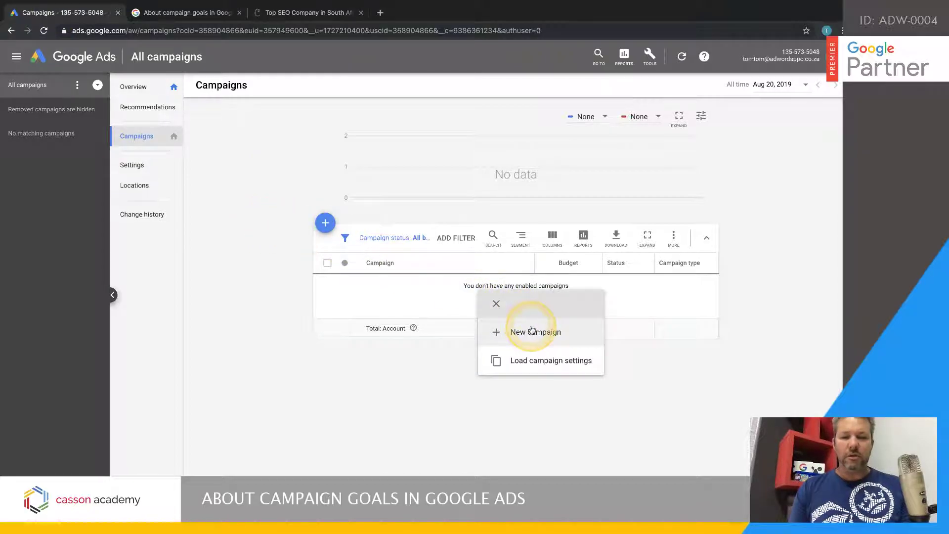
click(509, 330)
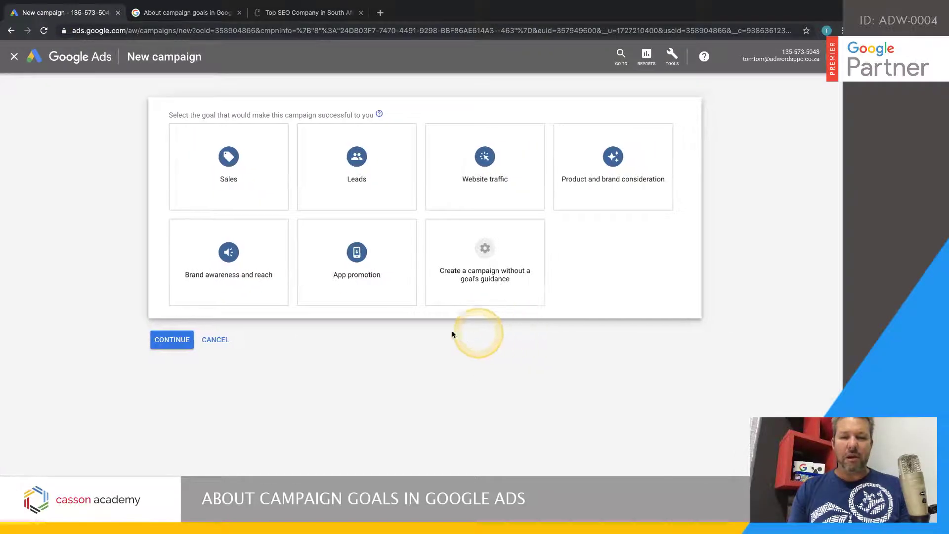
click(217, 264)
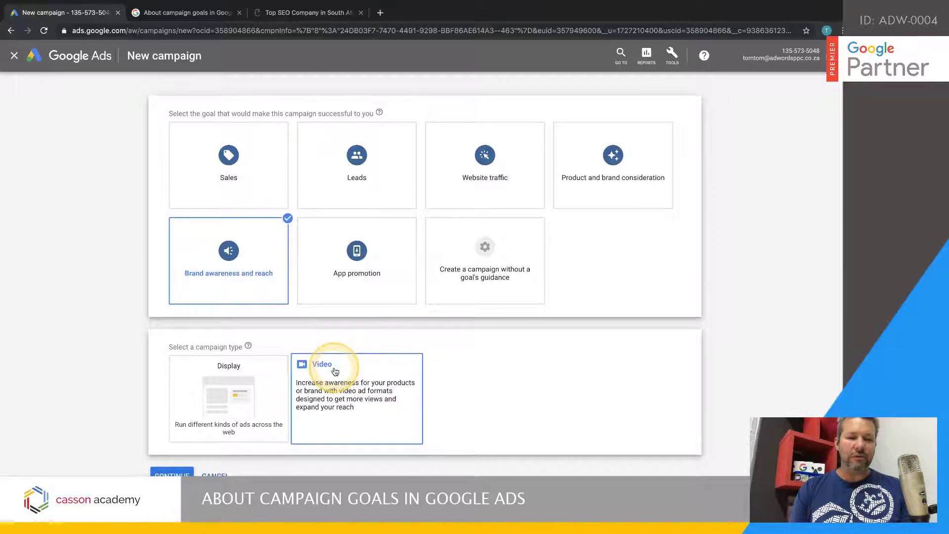
click(218, 373)
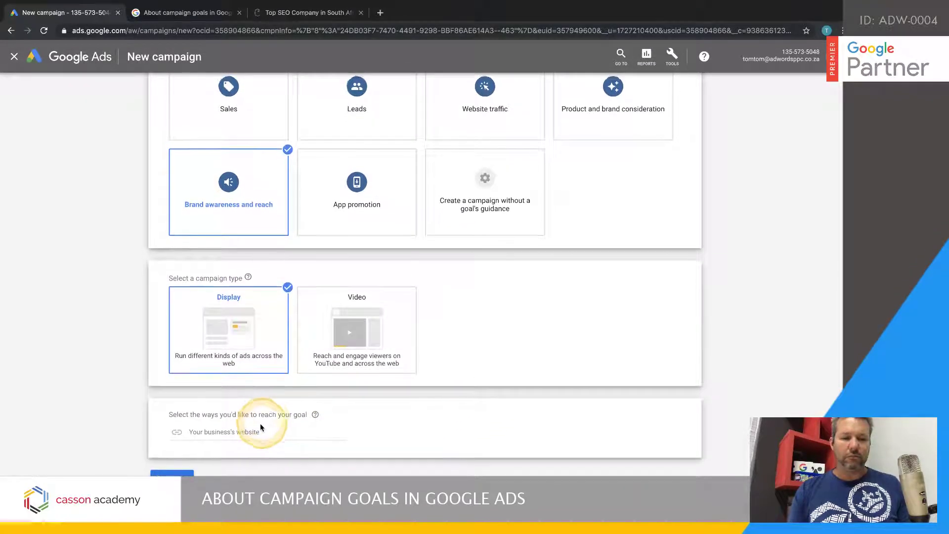
click(259, 434)
text(https://casson.co.za)
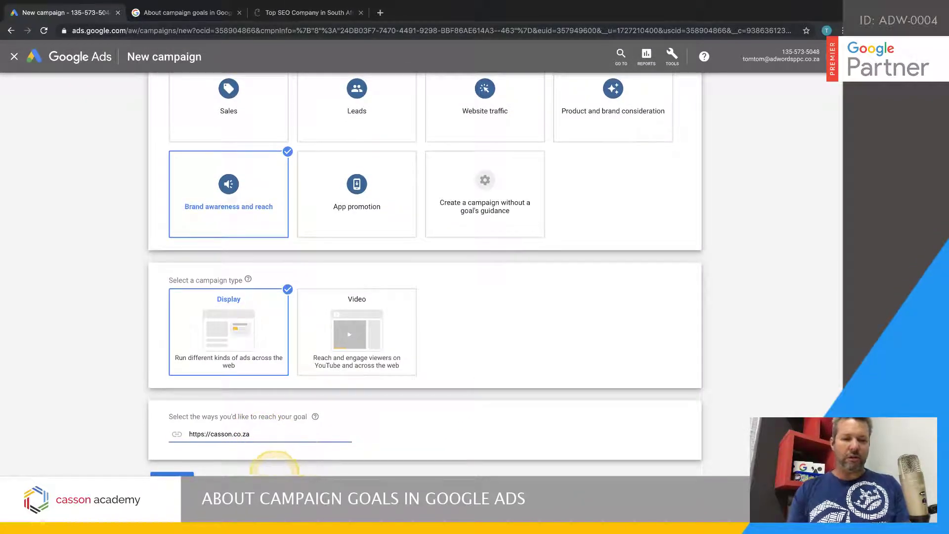
scroll(385, 465, down, 2)
Examine the viewable impressions bidding options and the targeting reach estimate of the Brand awareness and reach campaign
scroll(292, 282, down, 4)
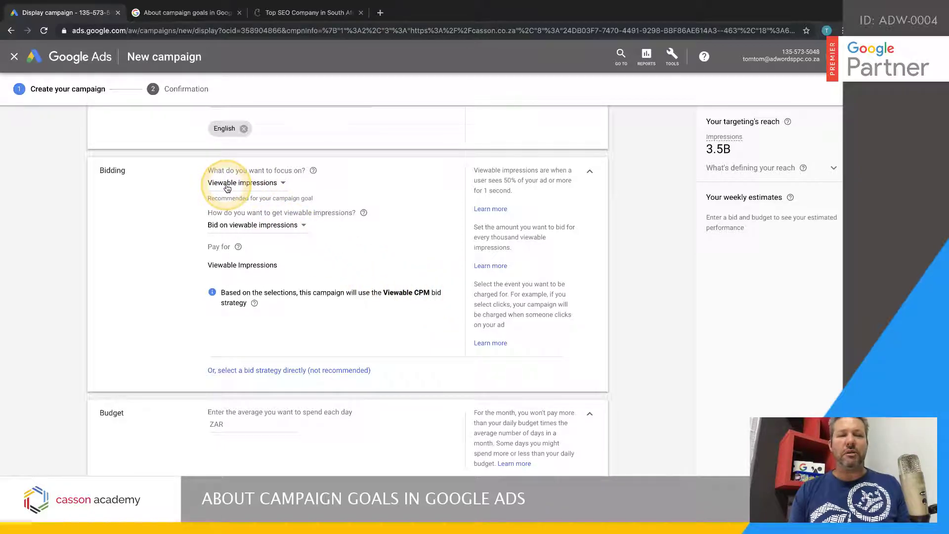
scroll(165, 269, down, 4)
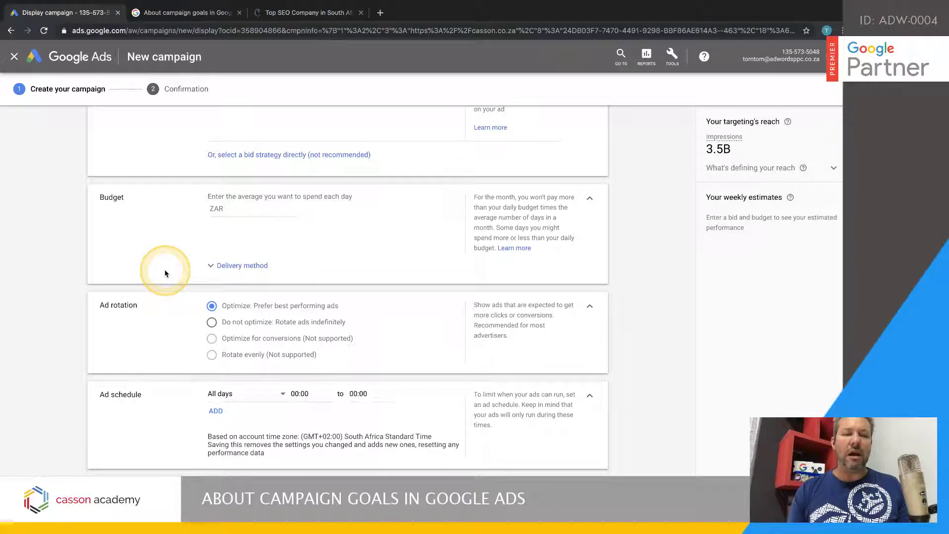
scroll(164, 274, up, 5)
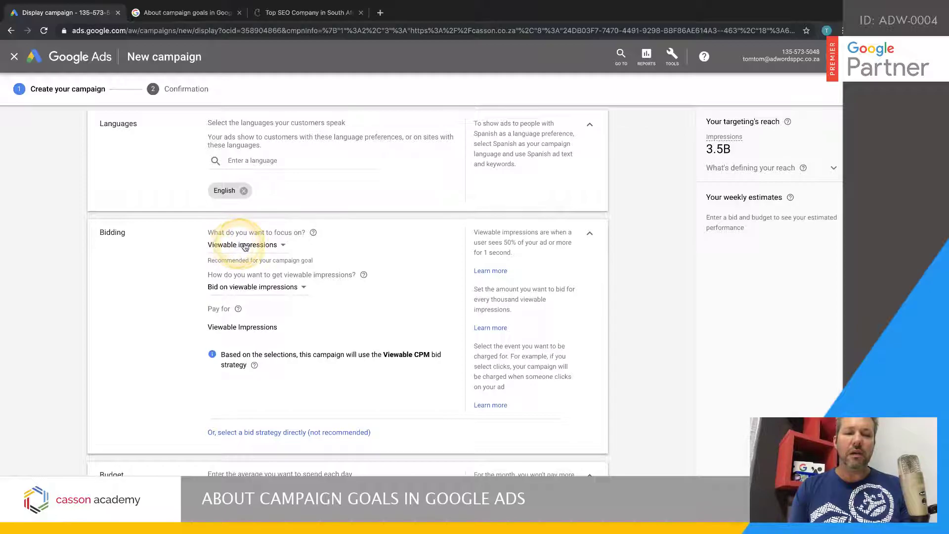
scroll(192, 283, up, 1)
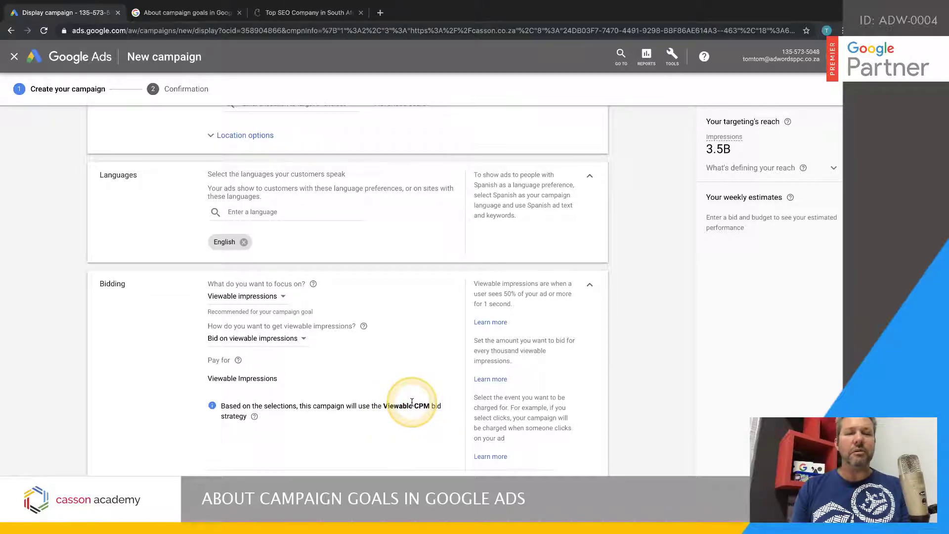
scroll(412, 402, up, 1)
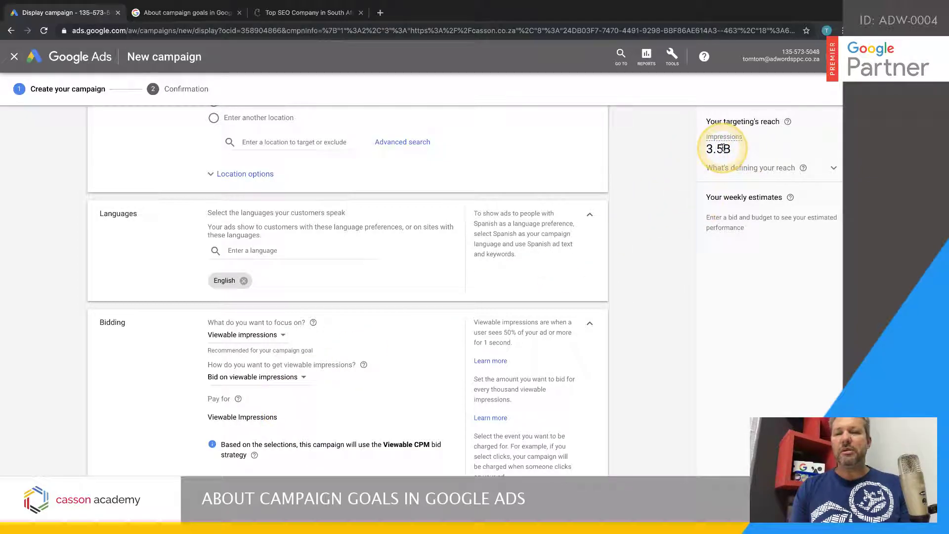
Review the budget, ad rotation, schedule, frequency capping and ad group settings, and leave the campaign without saving
scroll(563, 296, down, 8)
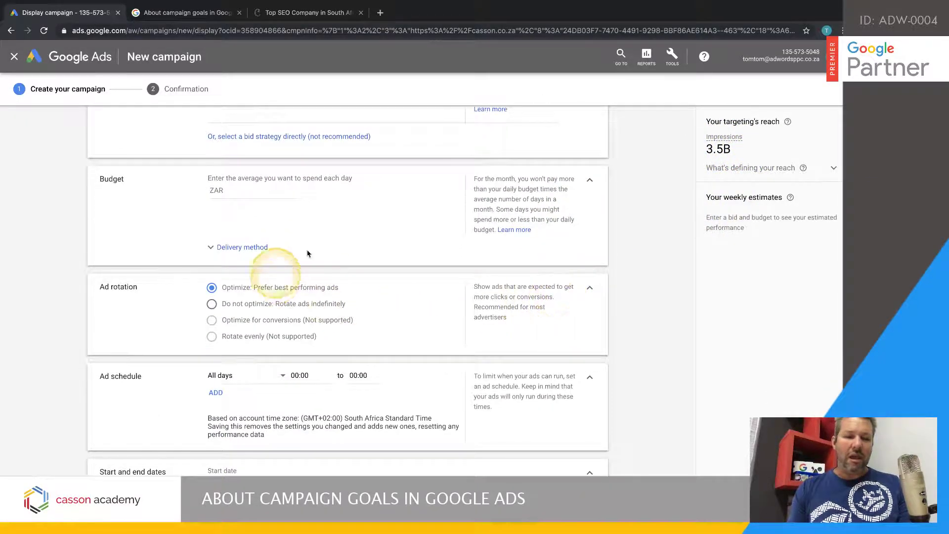
scroll(362, 442, down, 9)
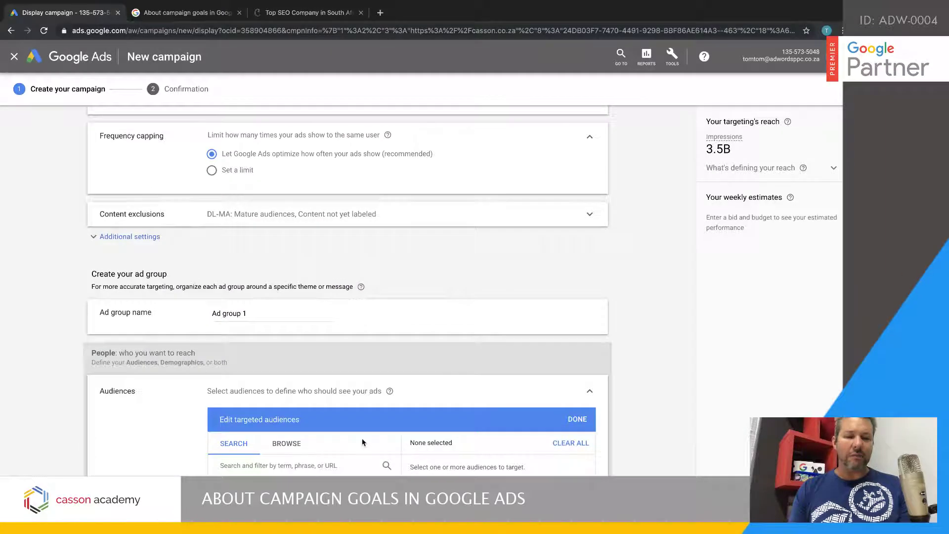
scroll(363, 441, up, 2)
scroll(362, 442, down, 8)
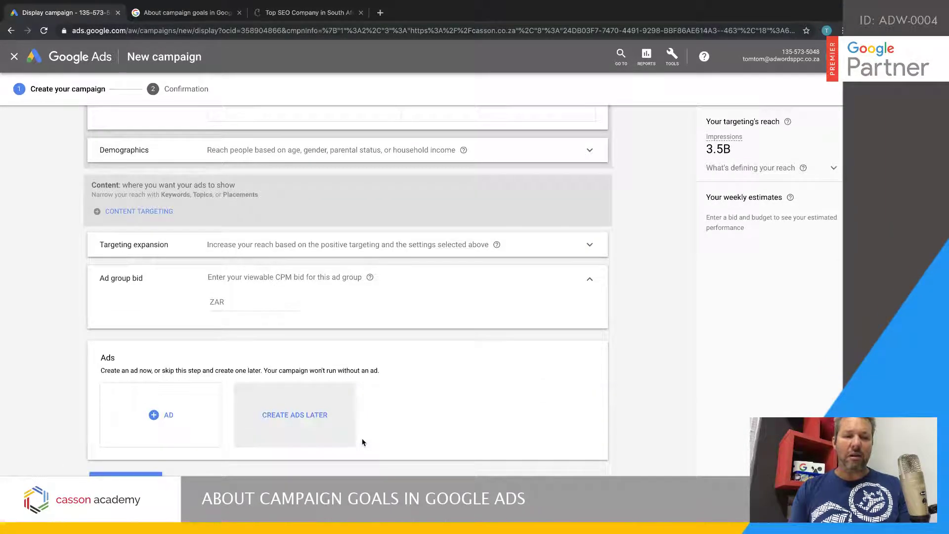
click(174, 472)
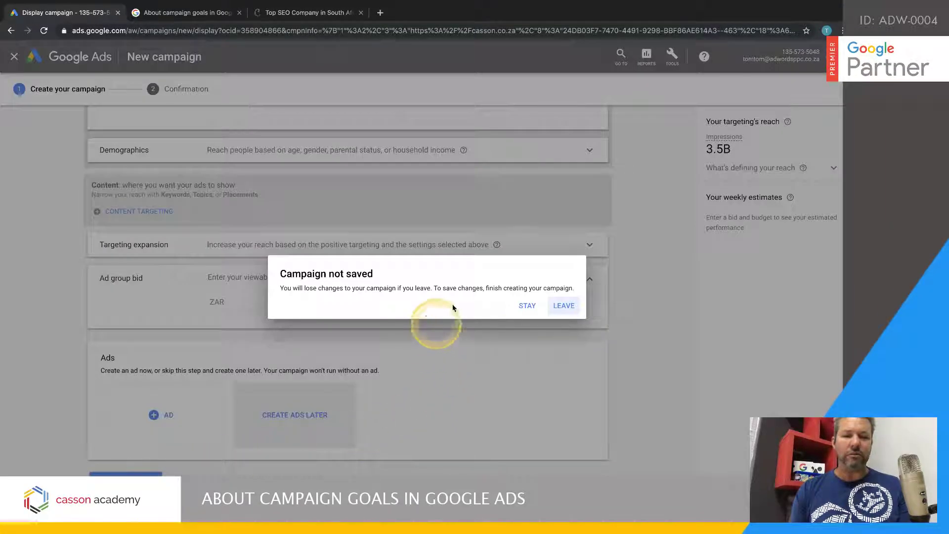
click(562, 305)
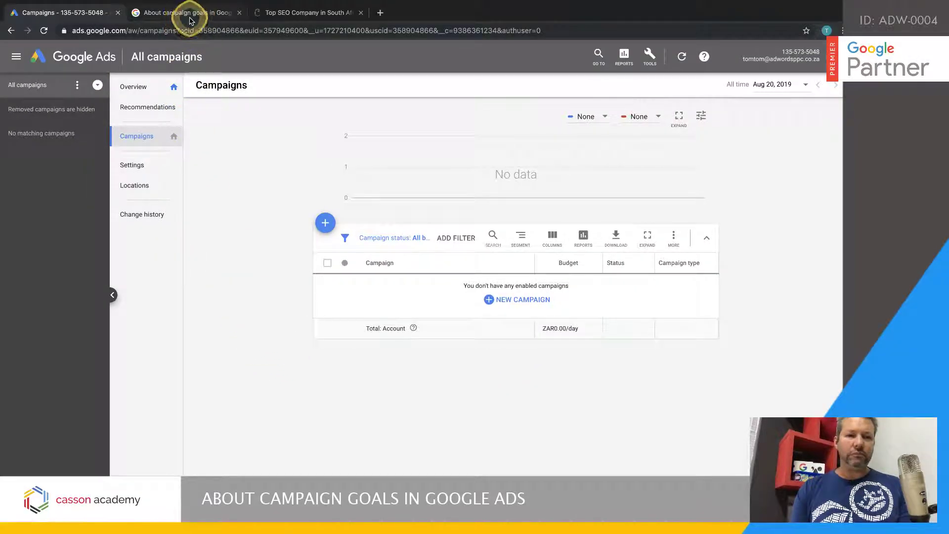
Return to the campaign goals help article and read the Shopping campaign goals, highlighting the Sales wording about sales or conversions online
click(191, 13)
scroll(251, 290, up, 4)
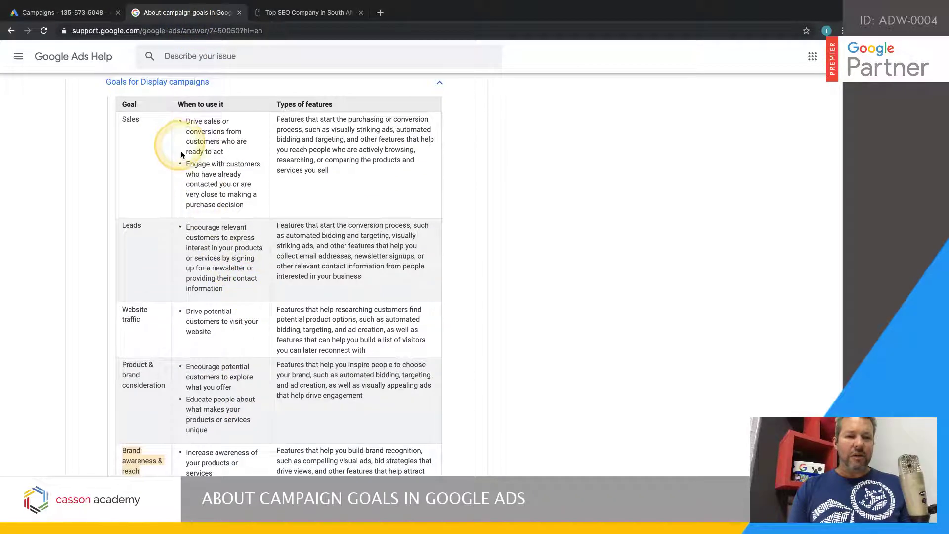
scroll(193, 406, down, 6)
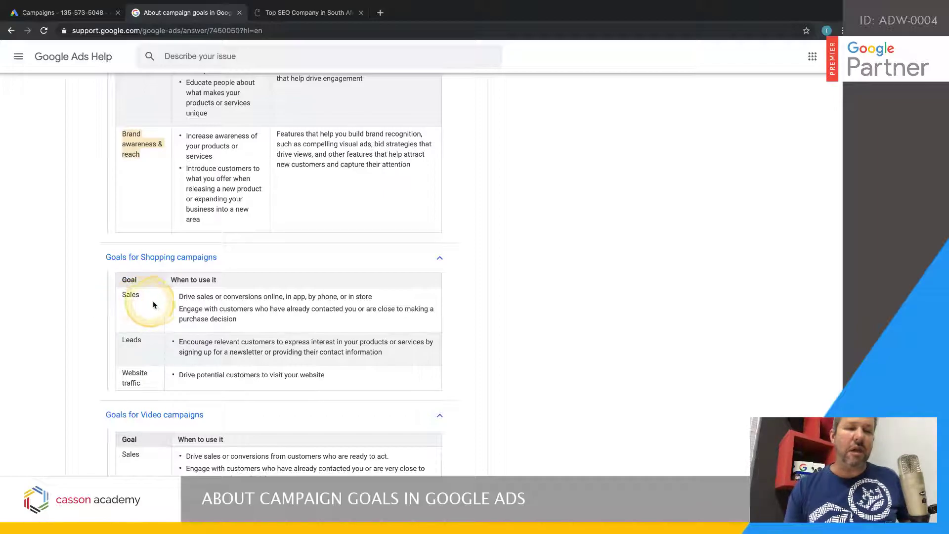
scroll(154, 329, down, 1)
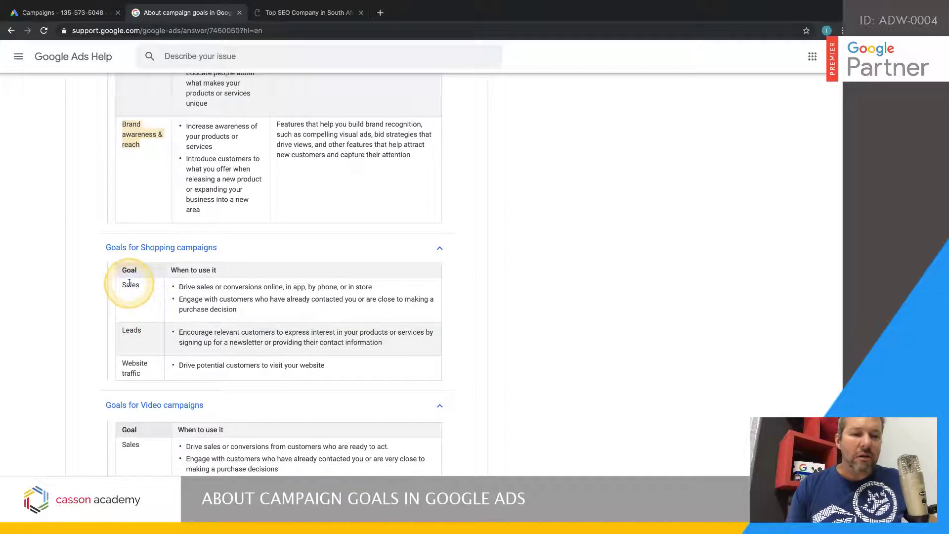
click(197, 287)
drag(197, 287, 271, 287)
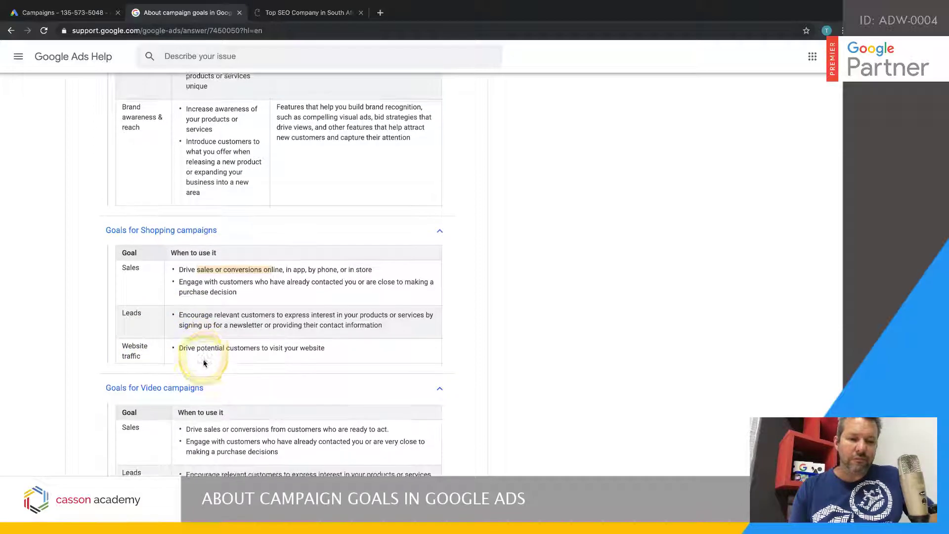
Read the Video and App campaign goals in the article, comparing the Video goals with the Display goals
scroll(188, 365, down, 3)
scroll(205, 349, down, 3)
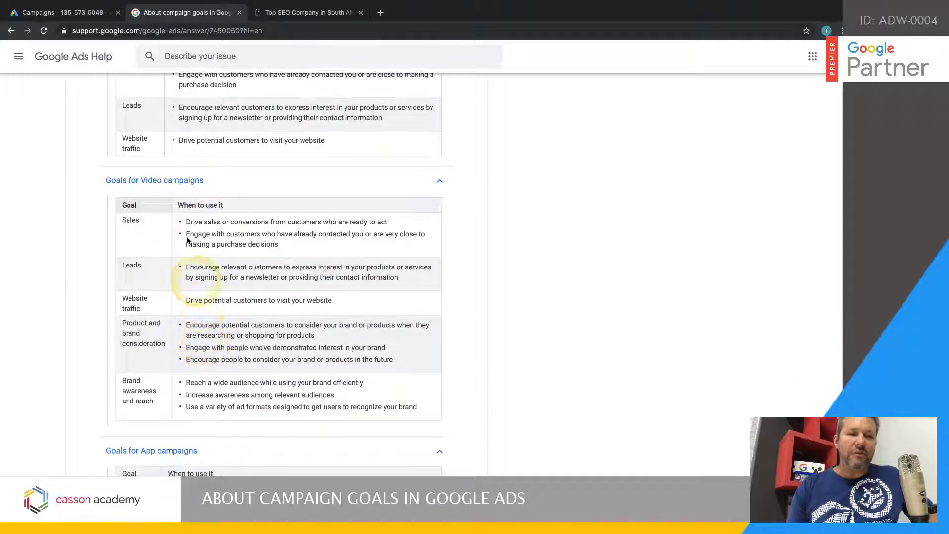
scroll(266, 302, up, 10)
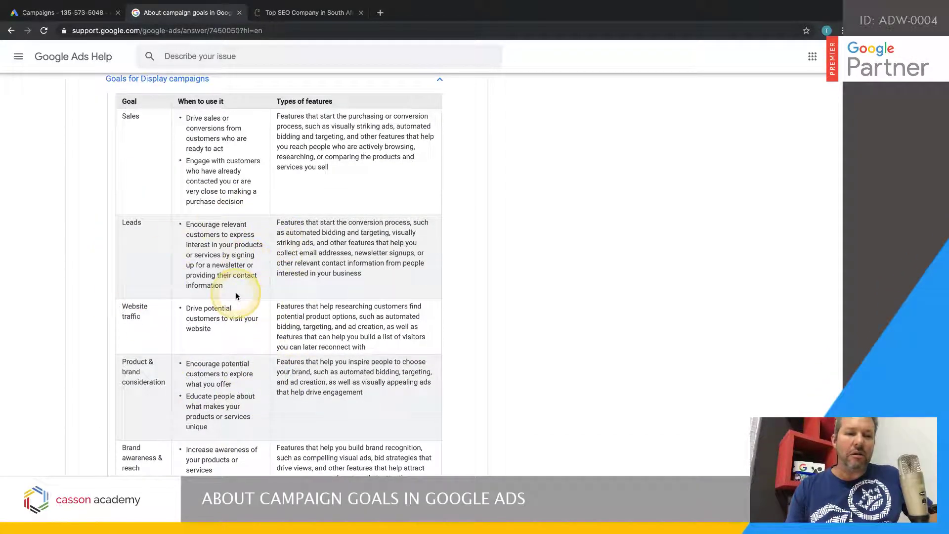
scroll(238, 289, down, 10)
scroll(237, 297, down, 1)
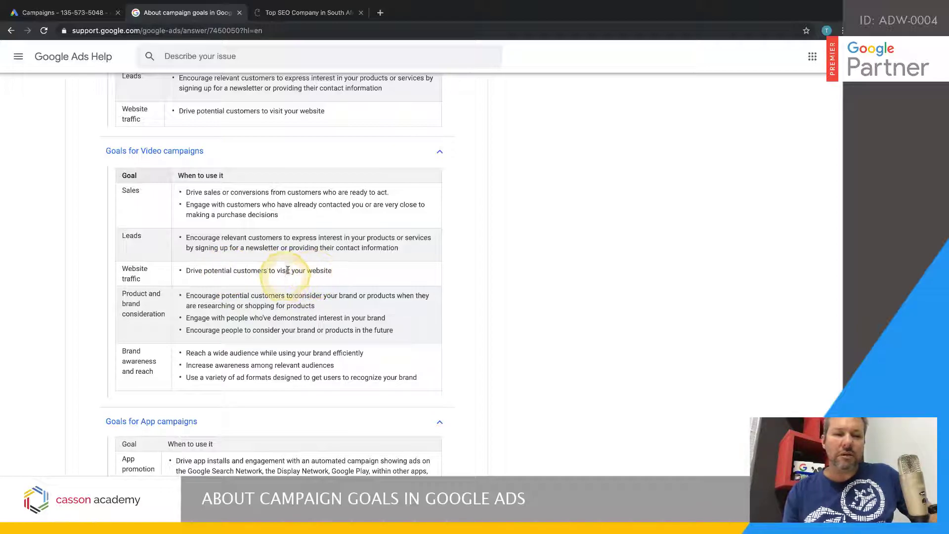
scroll(288, 289, down, 1)
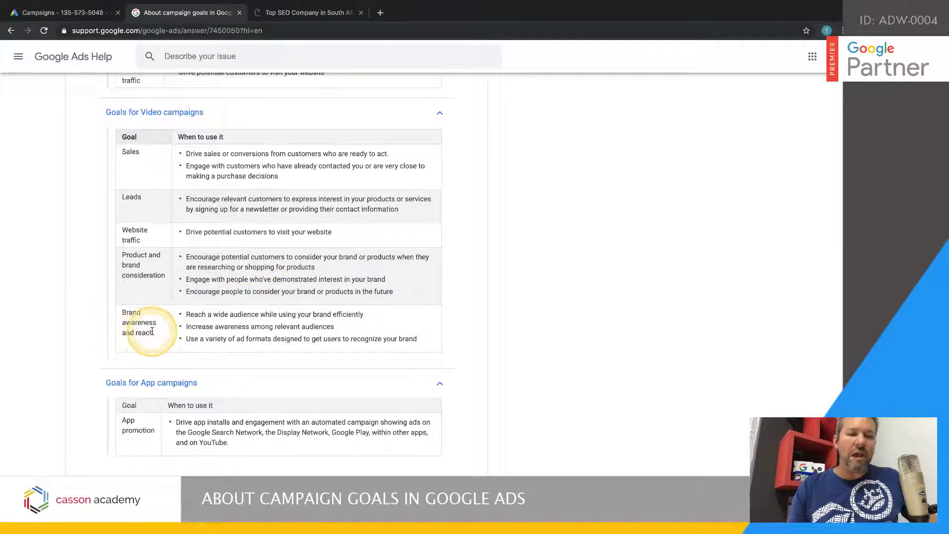
scroll(201, 319, down, 1)
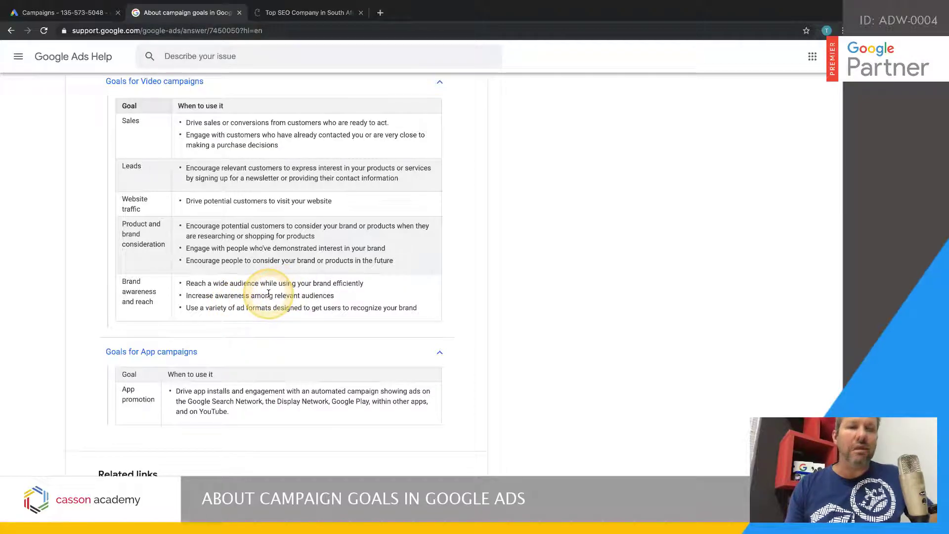
scroll(267, 295, up, 1)
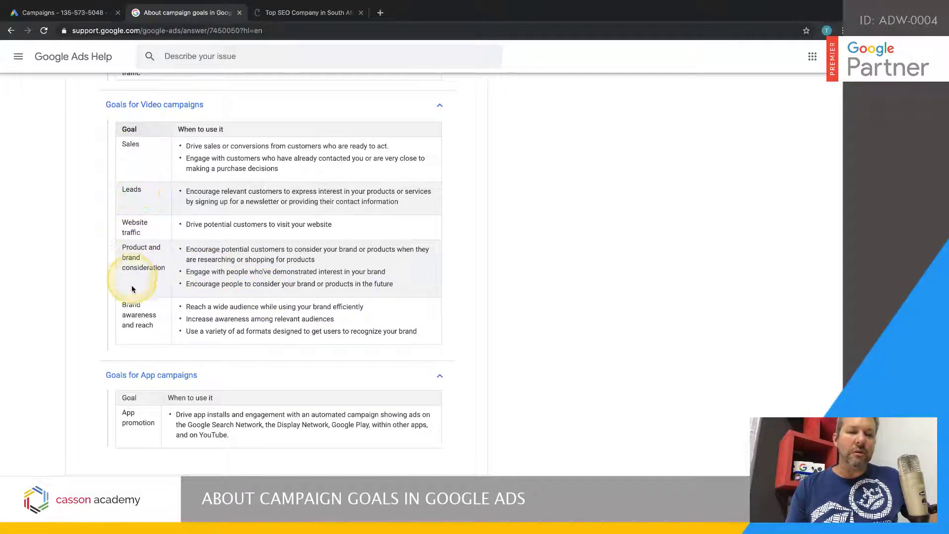
Go back to the beginning of the campaign goals article and switch to the Google Ads campaigns overview
scroll(132, 322, up, 10)
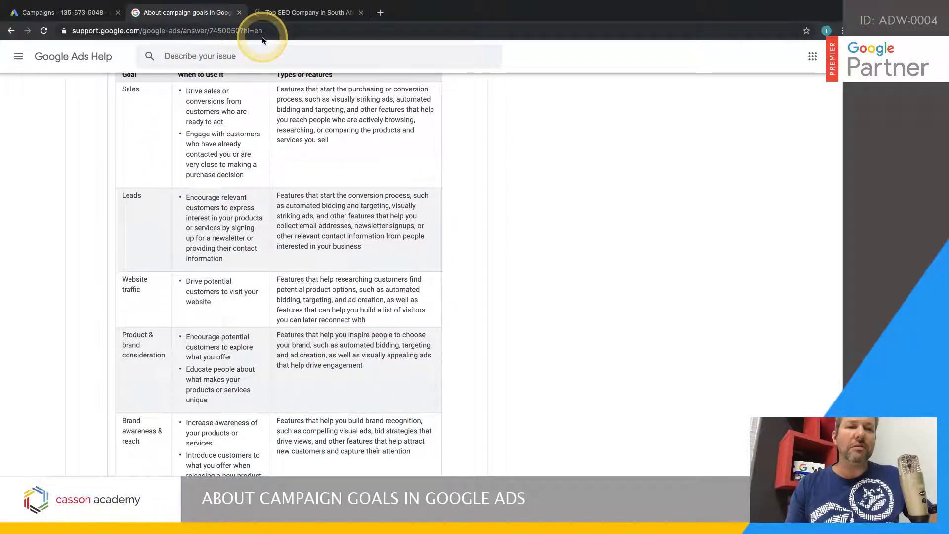
scroll(230, 237, up, 10)
scroll(230, 236, up, 3)
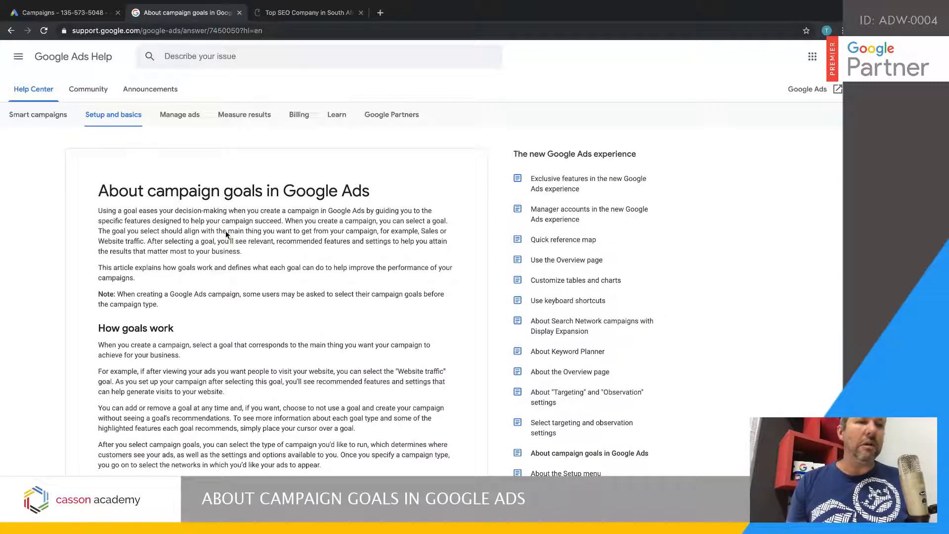
click(89, 16)
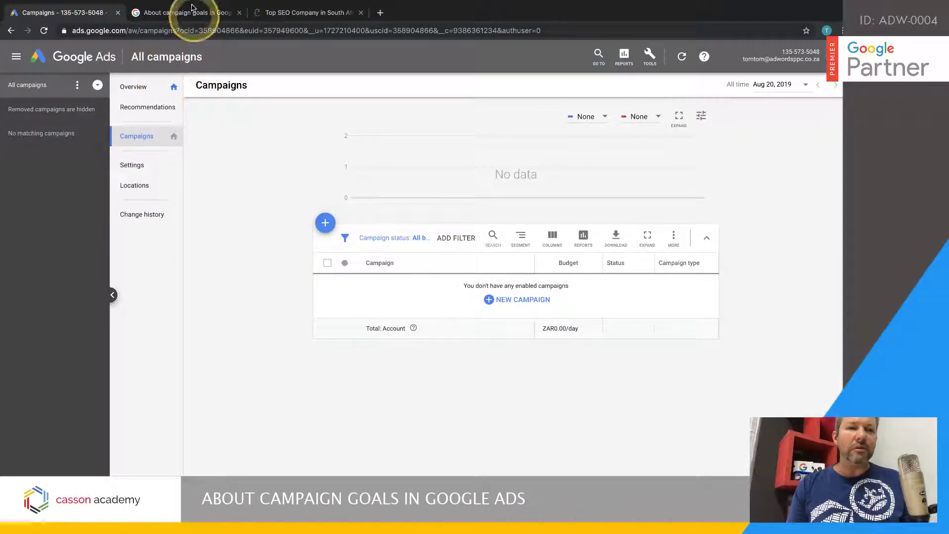
Return to the campaign goals help article and compare the goals listed for Search campaigns with those for Display campaigns
click(191, 12)
scroll(197, 218, down, 9)
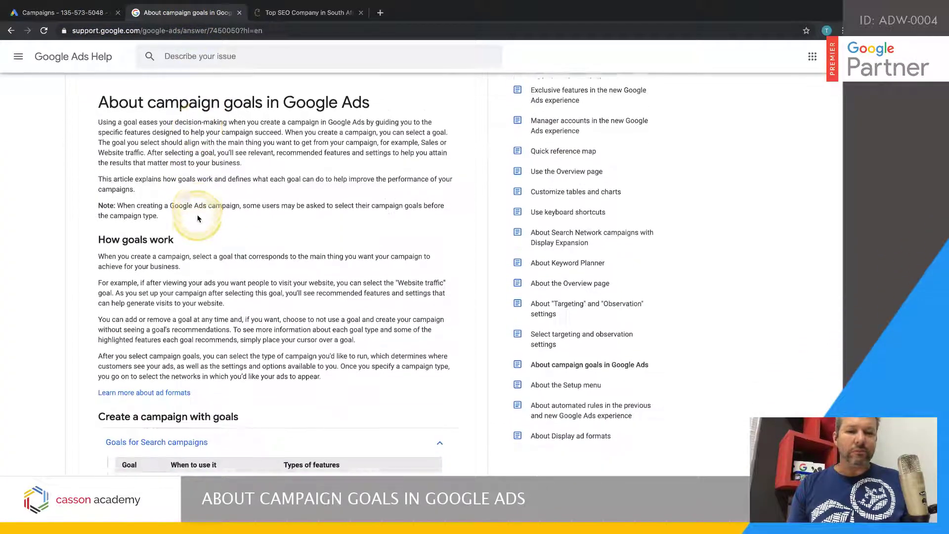
scroll(198, 218, up, 1)
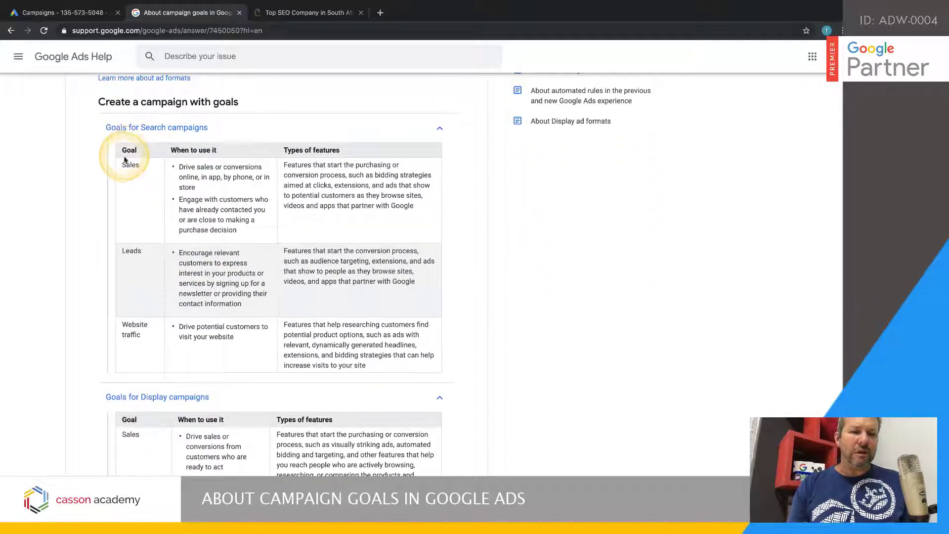
scroll(120, 336, down, 2)
scroll(120, 336, down, 4)
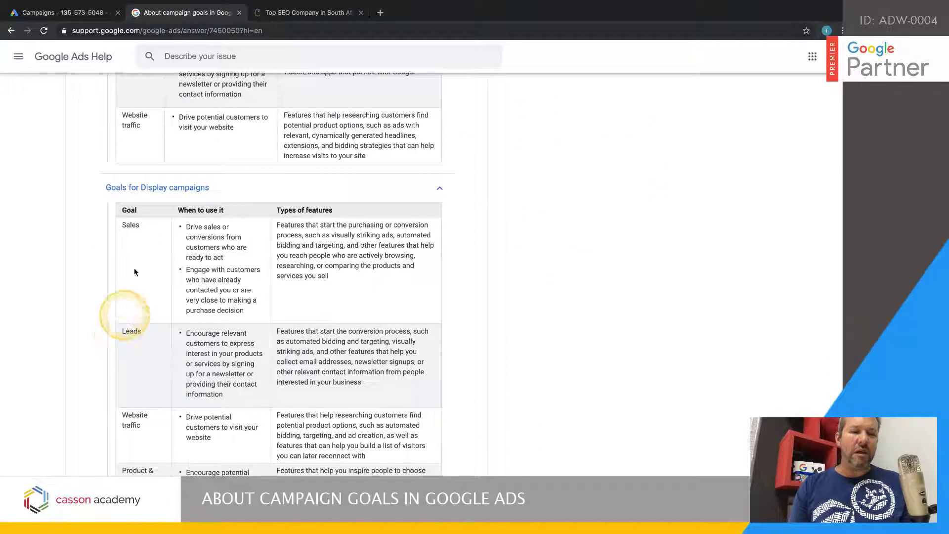
scroll(138, 340, down, 3)
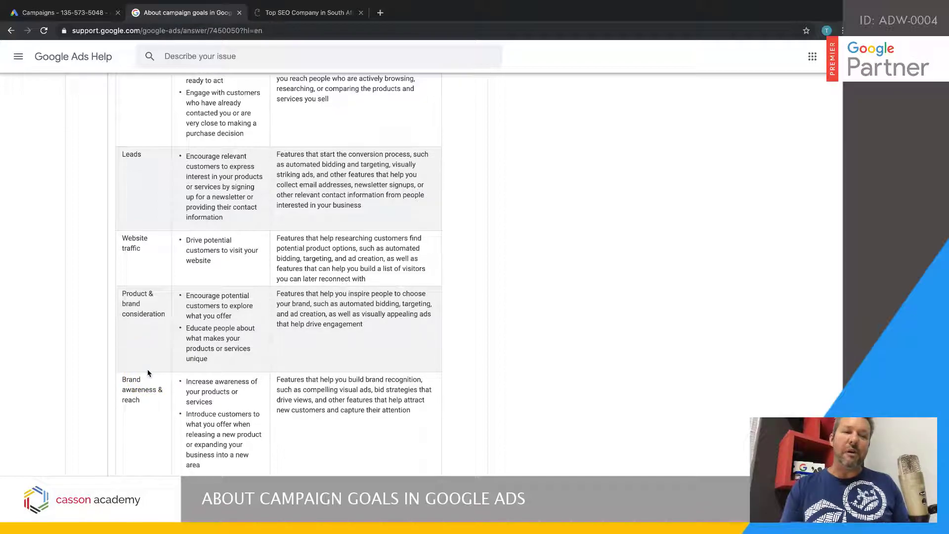
scroll(211, 302, up, 4)
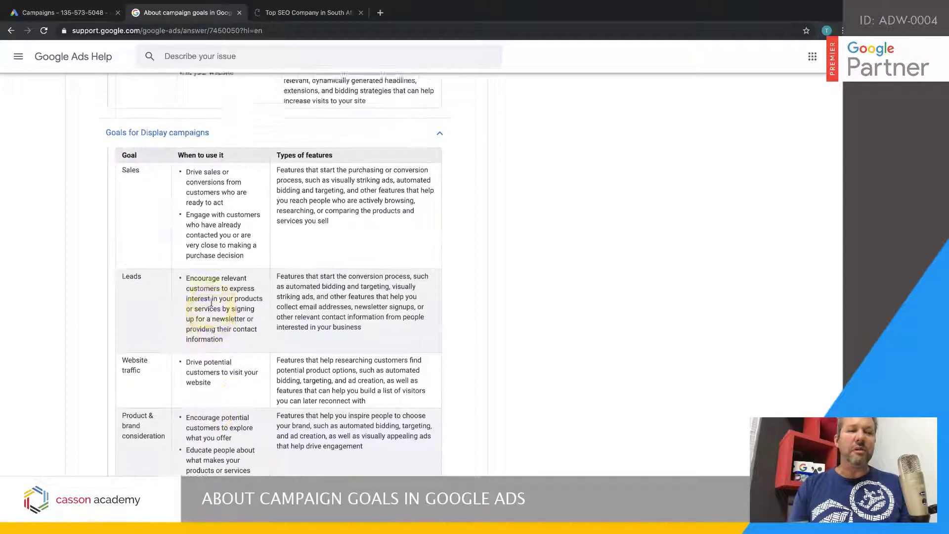
scroll(141, 430, up, 4)
scroll(148, 434, up, 4)
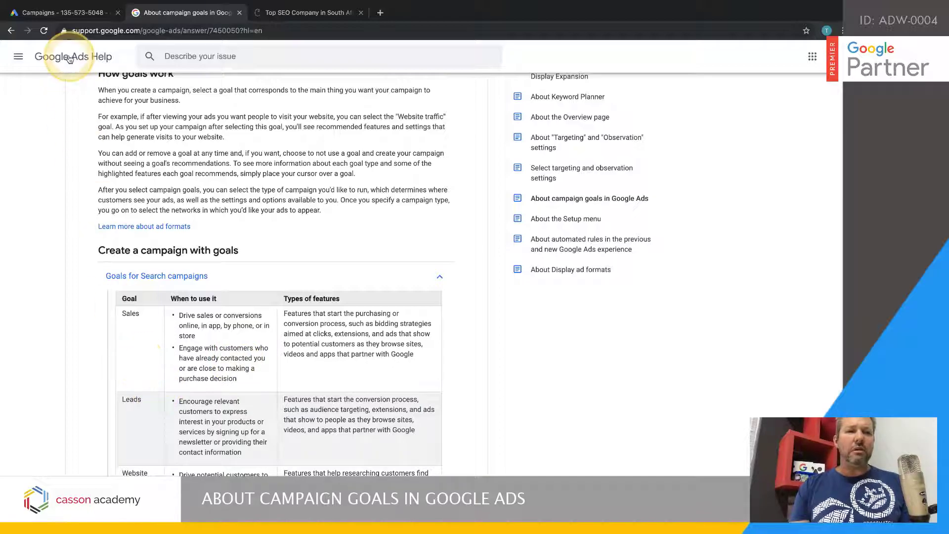
Switch back to the Google Ads campaigns overview and start a new campaign with the Sales goal
click(85, 11)
click(514, 299)
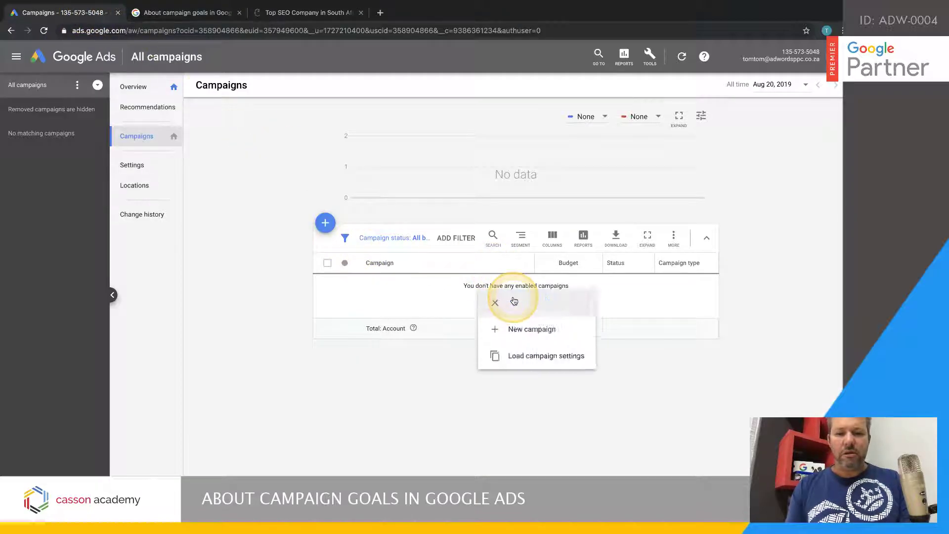
click(540, 331)
click(238, 177)
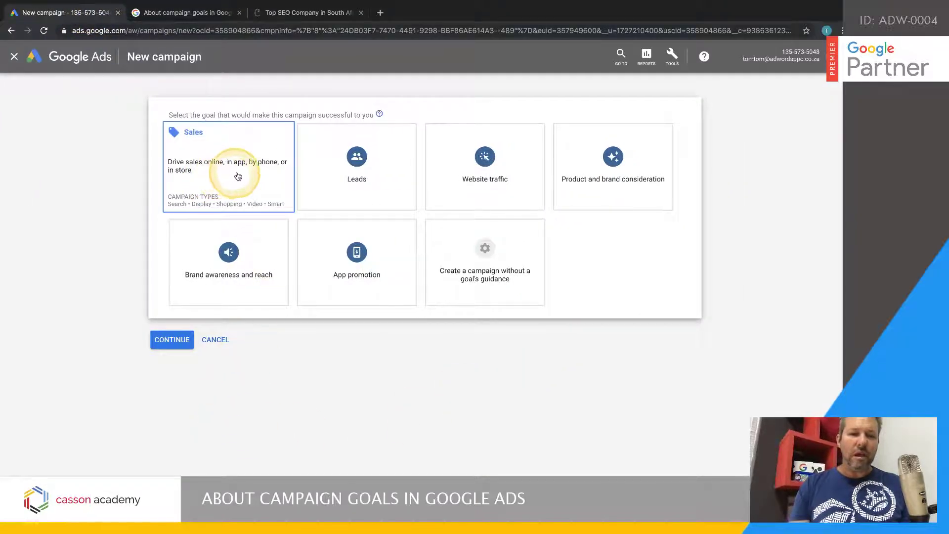